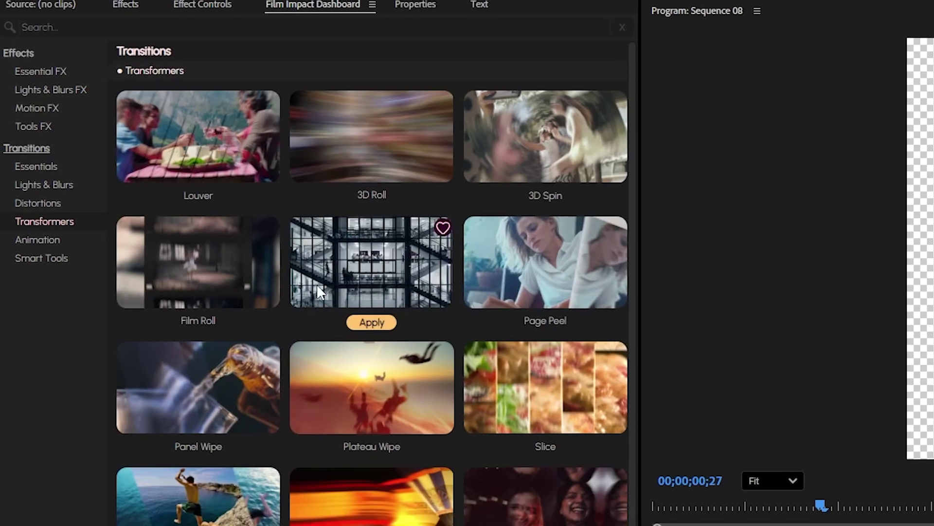
Clear the Effects panel search and search for 'Fi' to find the Film Impact items
{"action": "mouse_move", "coordinate": [243, 308]}
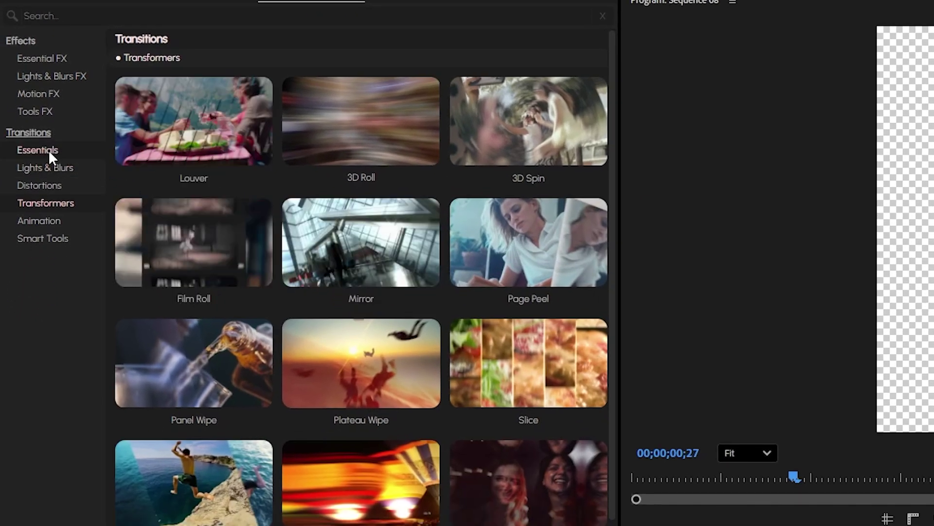
{"action": "mouse_move", "coordinate": [435, 326]}
{"action": "scroll", "coordinate": [436, 326], "scroll_direction": "down", "scroll_amount": 1}
{"action": "mouse_move", "coordinate": [375, 246]}
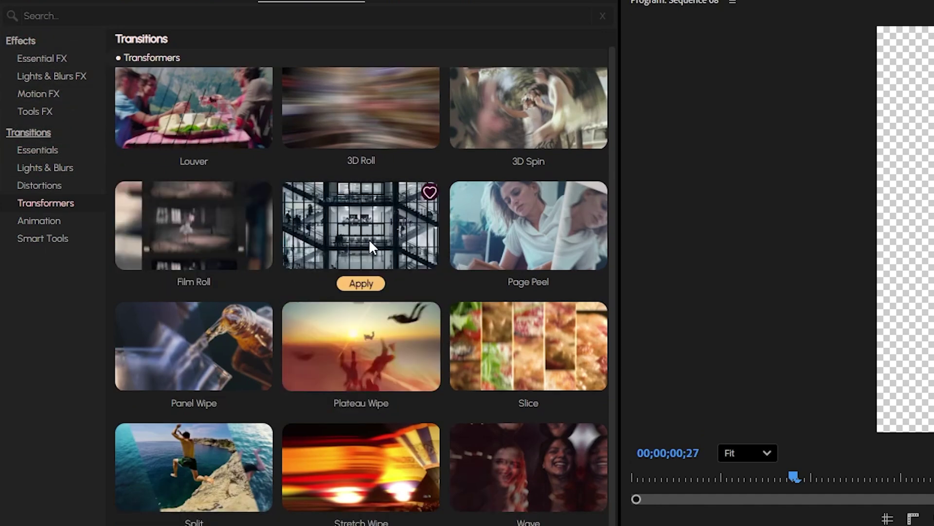
{"action": "mouse_move", "coordinate": [343, 127]}
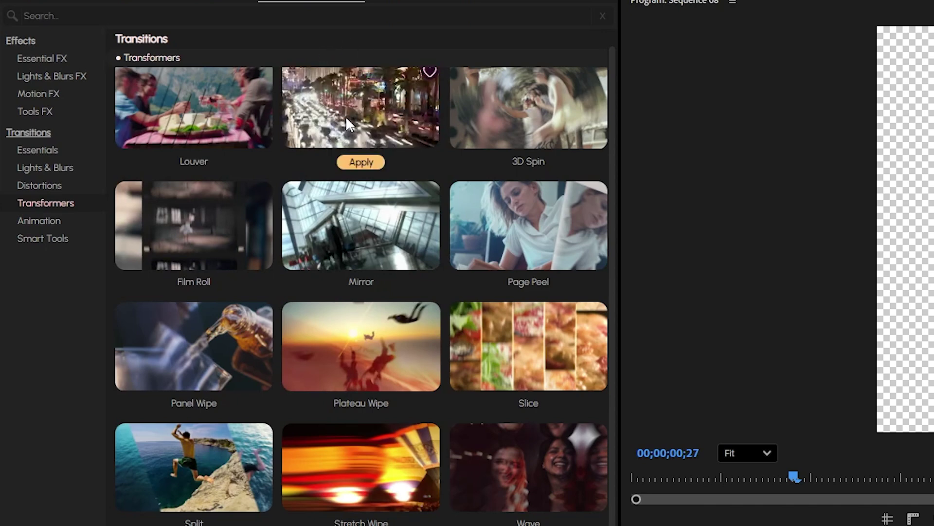
{"action": "mouse_move", "coordinate": [359, 214]}
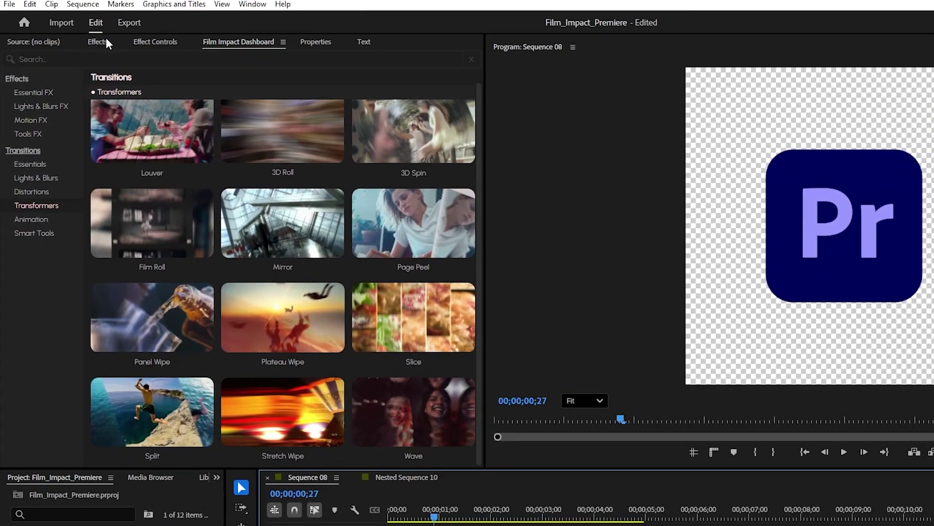
{"action": "left_click", "coordinate": [106, 37]}
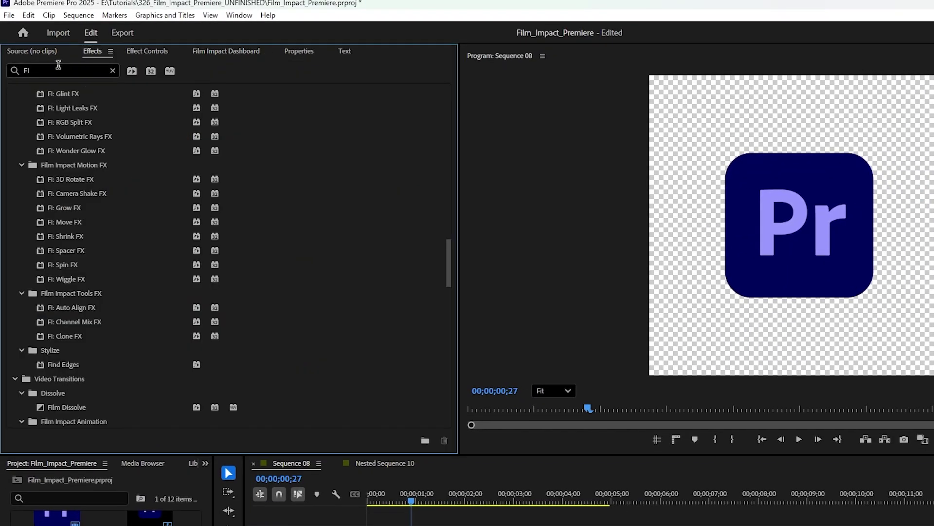
{"action": "left_click", "coordinate": [5, 69]}
{"action": "key", "text": "BackSpace"}
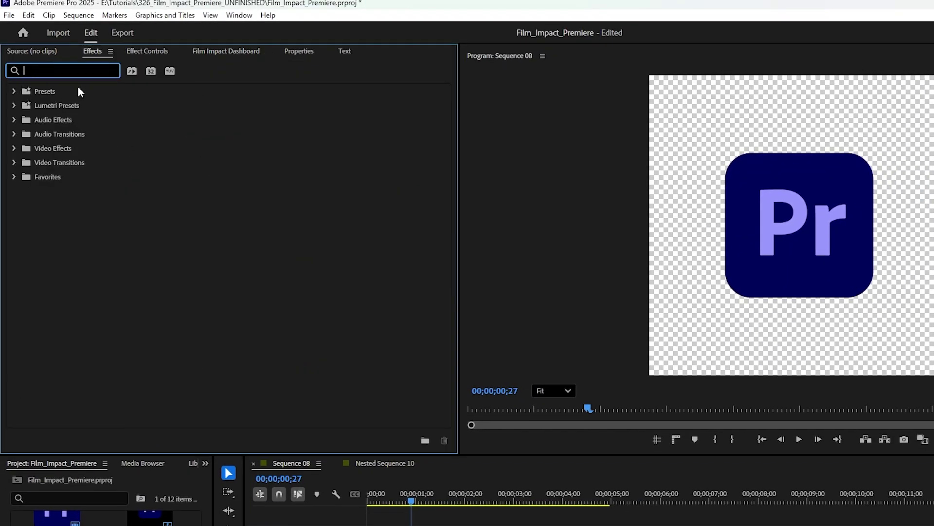
{"action": "type", "text": "Fi"}
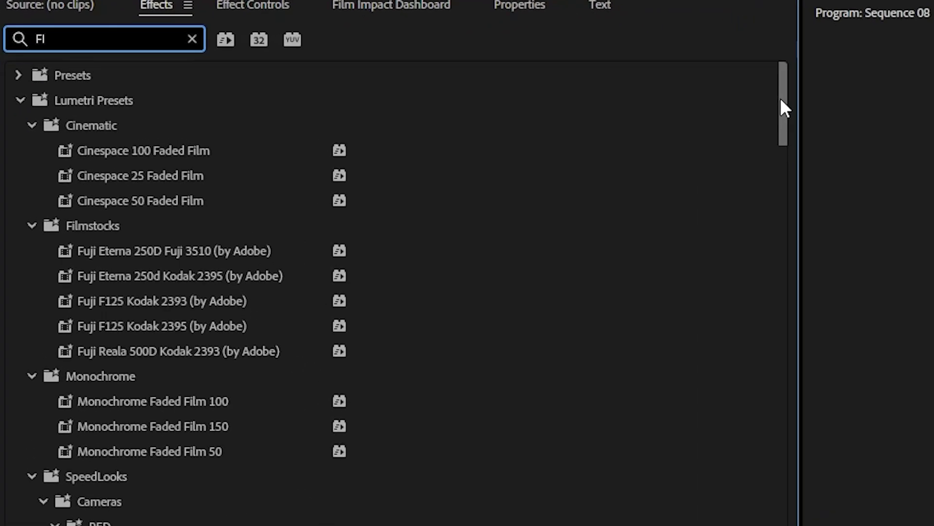
{"action": "left_click_drag", "start_coordinate": [448, 108], "coordinate": [431, 219]}
{"action": "left_click_drag", "start_coordinate": [811, 317], "coordinate": [798, 394]}
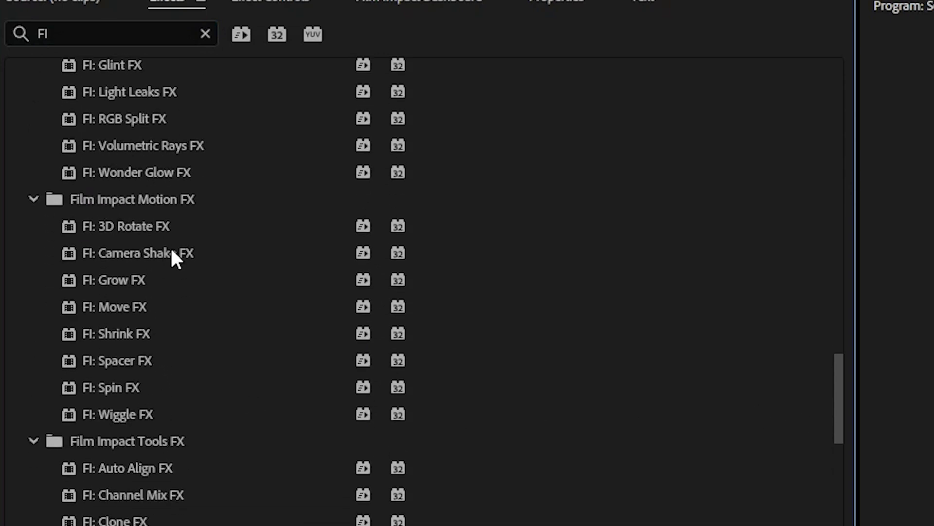
Return to the Film Impact dashboard and check the Window menu's Extensions entry without choosing anything
{"action": "left_click", "coordinate": [351, 5]}
{"action": "mouse_move", "coordinate": [366, 436]}
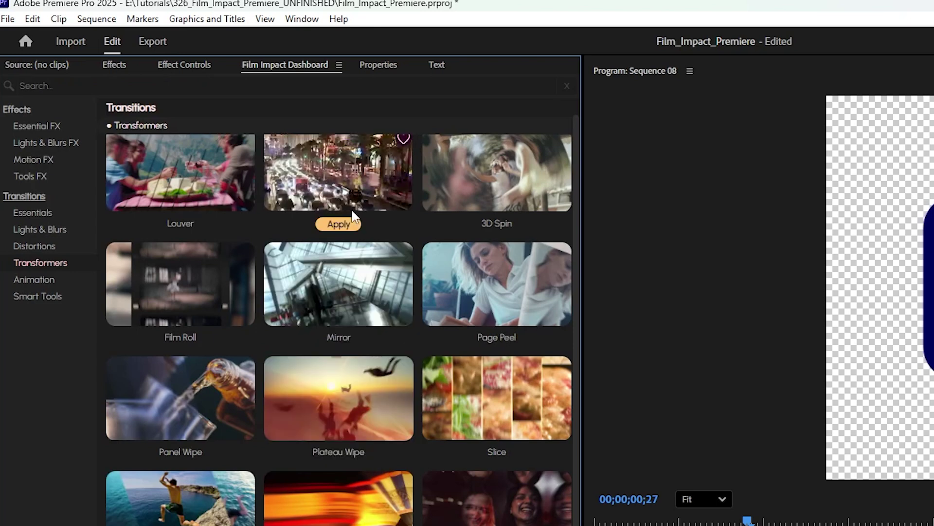
{"action": "mouse_move", "coordinate": [307, 253]}
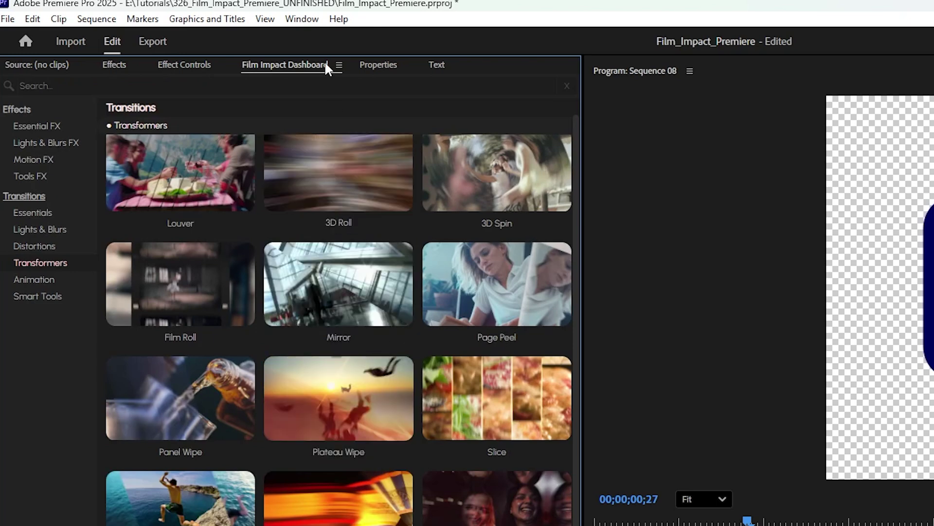
{"action": "left_click", "coordinate": [303, 20]}
{"action": "mouse_move", "coordinate": [349, 81]}
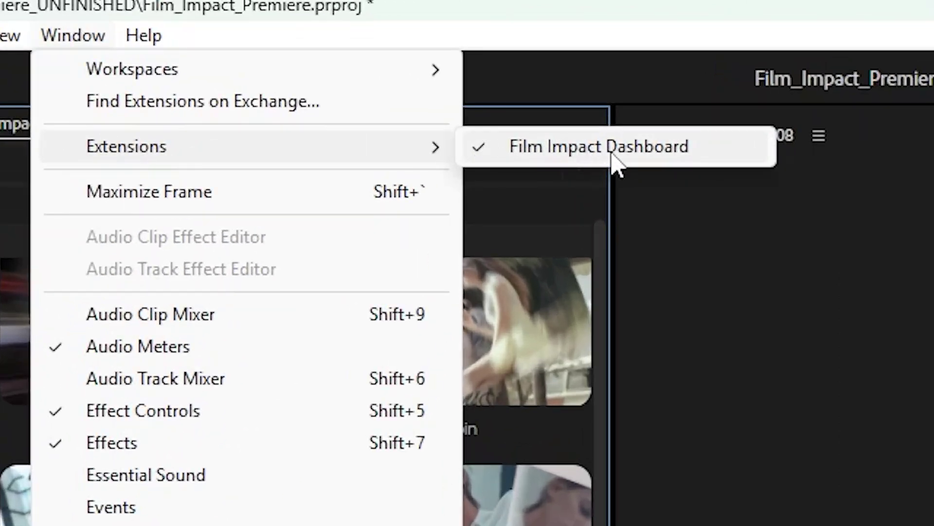
{"action": "left_click", "coordinate": [641, 24]}
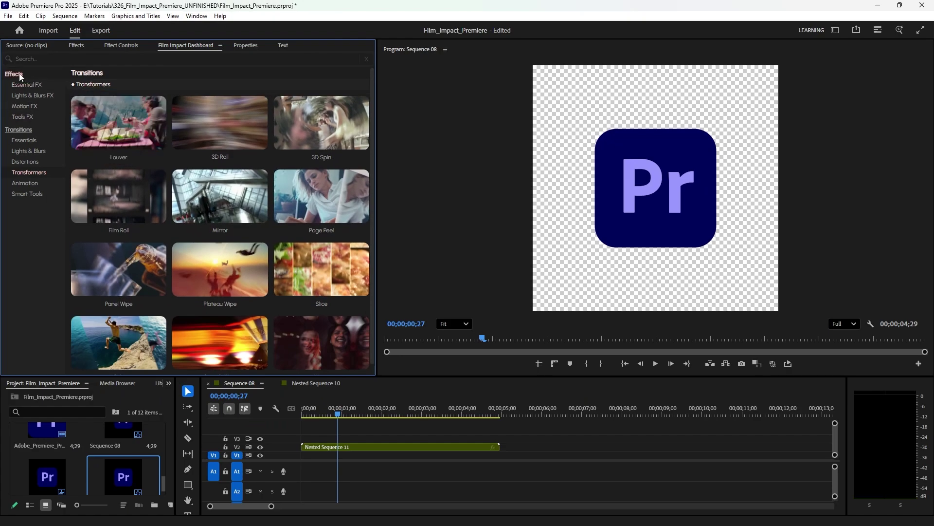
Browse the Film Impact effect categories: Essential, Lights & Blurs, Motion and Tools FX
{"action": "left_click", "coordinate": [17, 74]}
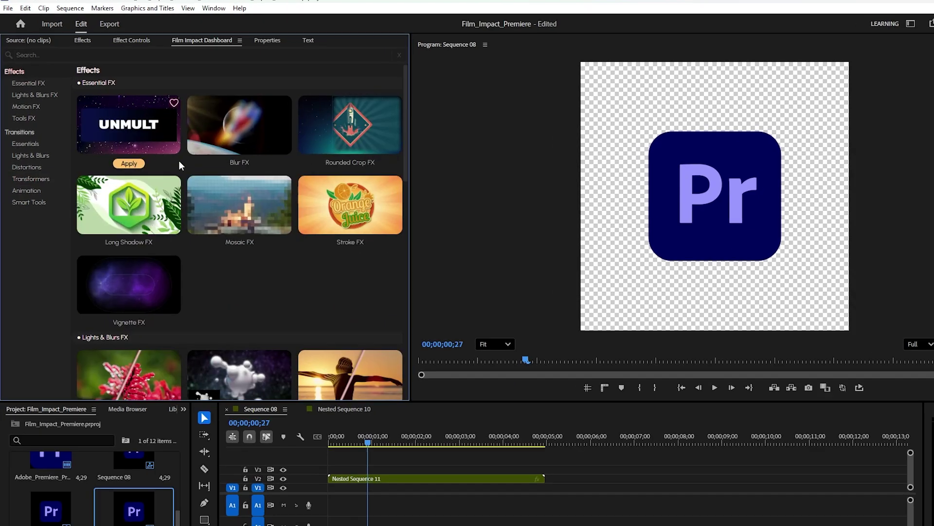
{"action": "scroll", "coordinate": [258, 261], "scroll_direction": "down", "scroll_amount": 10}
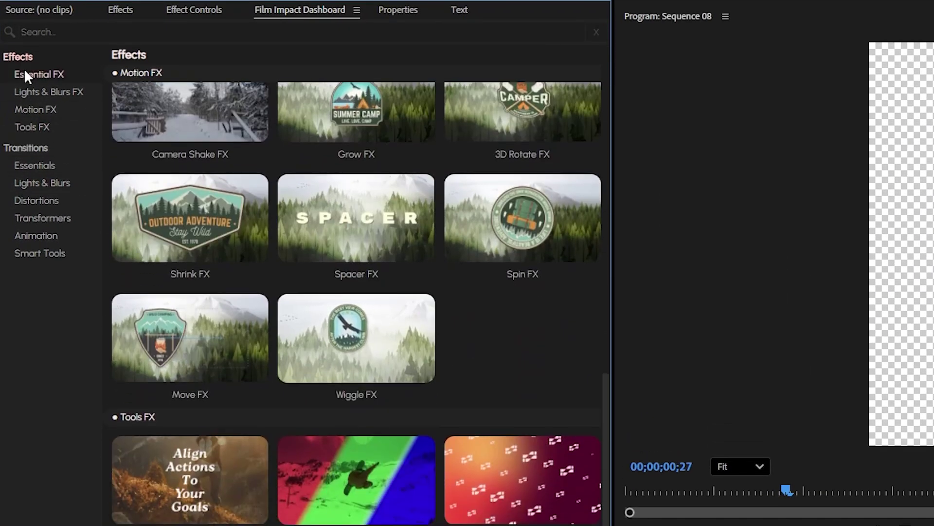
{"action": "left_click", "coordinate": [26, 73]}
{"action": "left_click", "coordinate": [44, 91]}
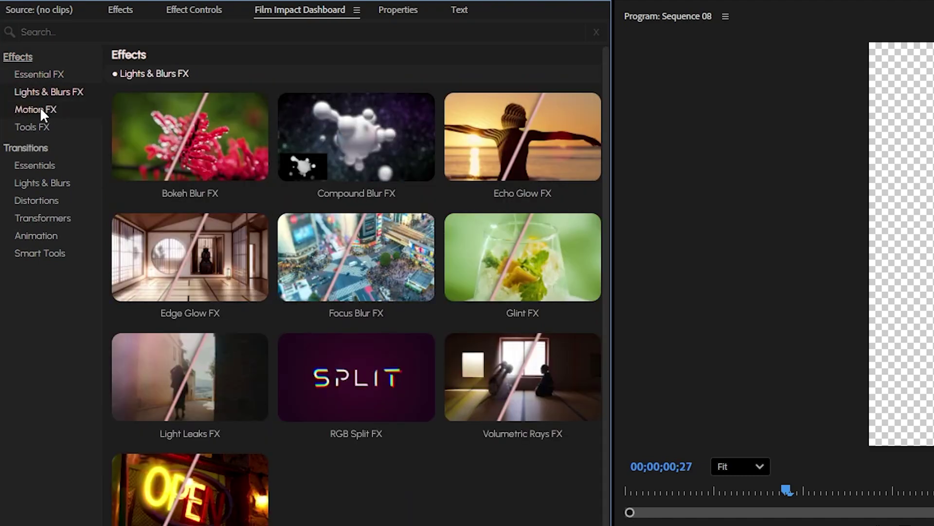
{"action": "left_click", "coordinate": [41, 110]}
{"action": "left_click", "coordinate": [40, 130]}
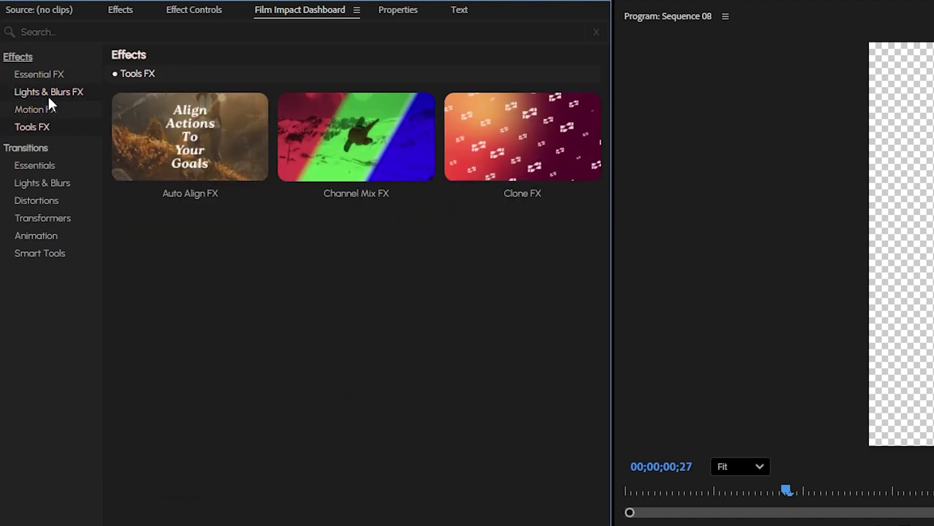
{"action": "left_click", "coordinate": [48, 94]}
Show the Essentials transitions, such as Blur Dissolve, Burn Alpha, Chaos and Clock Wipe
{"action": "left_click", "coordinate": [36, 148]}
{"action": "scroll", "coordinate": [345, 246], "scroll_direction": "down", "scroll_amount": 10}
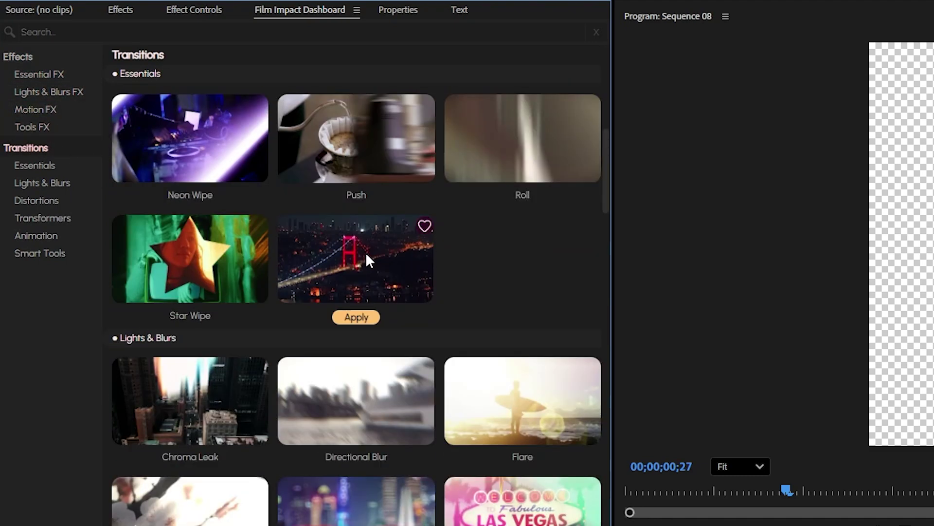
{"action": "scroll", "coordinate": [367, 257], "scroll_direction": "down", "scroll_amount": 5}
{"action": "scroll", "coordinate": [169, 191], "scroll_direction": "up", "scroll_amount": 15}
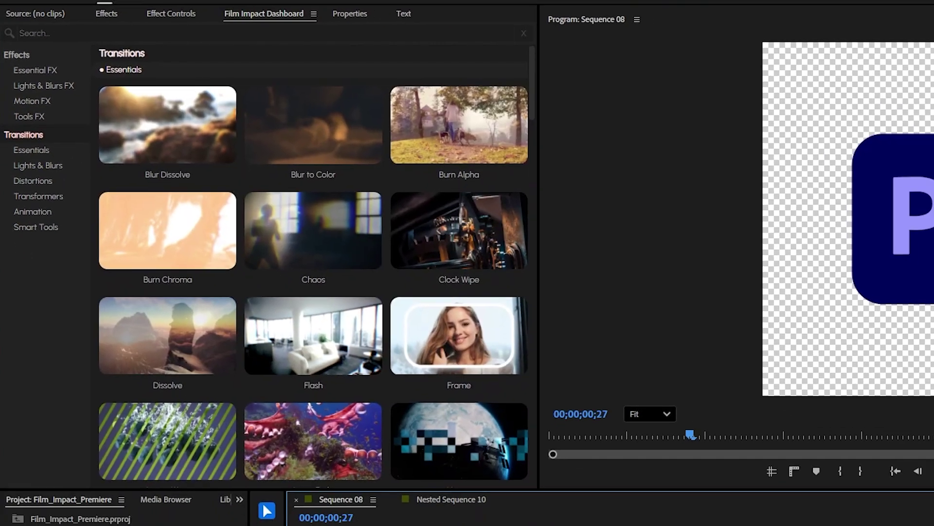
Zoom the timeline, select Nested Sequence 11, and apply the Animation category's Pop Motion transition
{"action": "key", "text": "="}
{"action": "key", "text": "="}
{"action": "key", "text": "="}
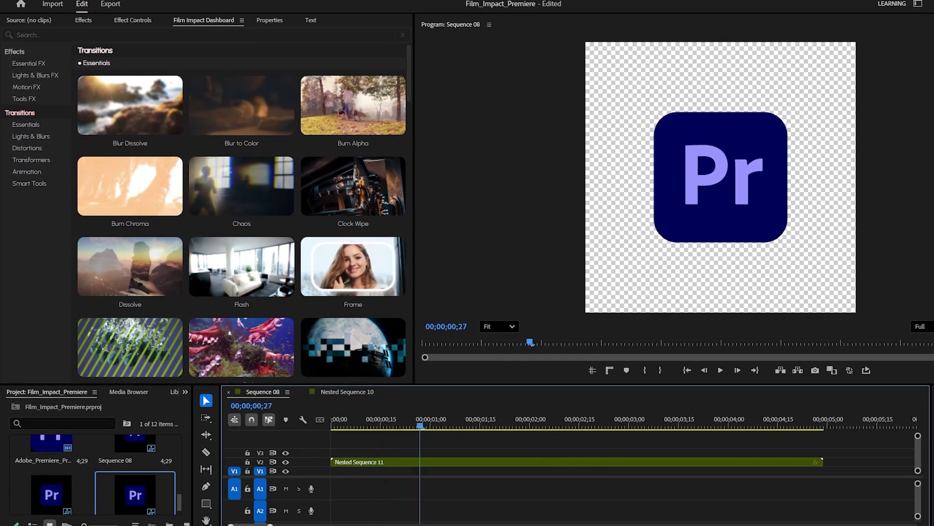
{"action": "left_click_drag", "start_coordinate": [413, 422], "coordinate": [530, 459]}
{"action": "left_click", "coordinate": [502, 466]}
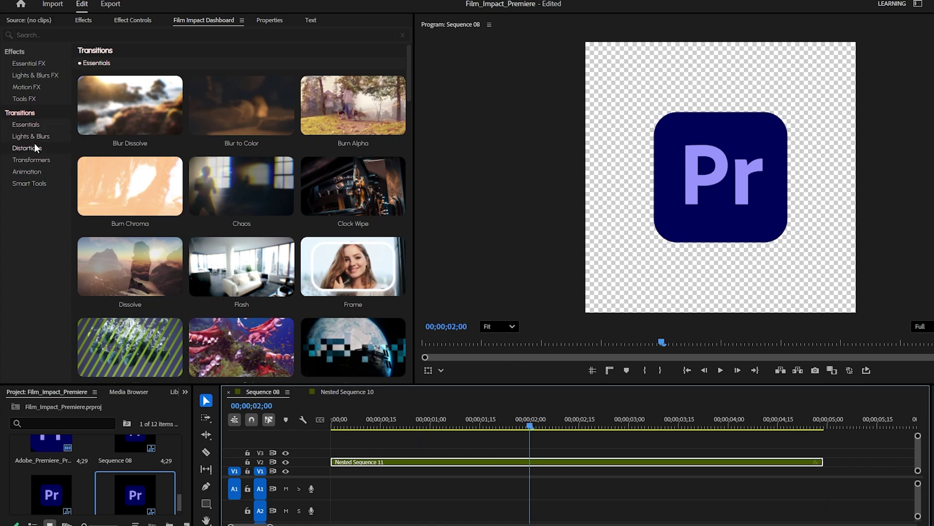
{"action": "left_click", "coordinate": [33, 172]}
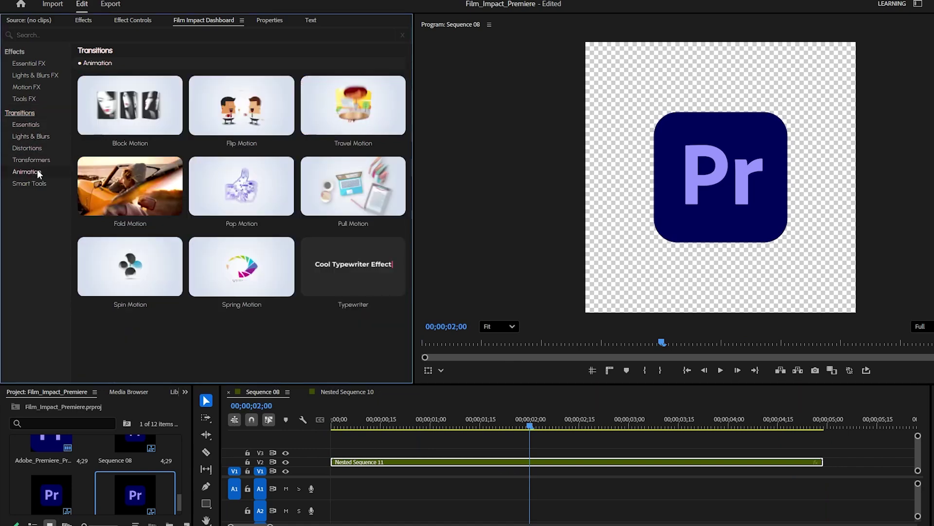
{"action": "mouse_move", "coordinate": [269, 212]}
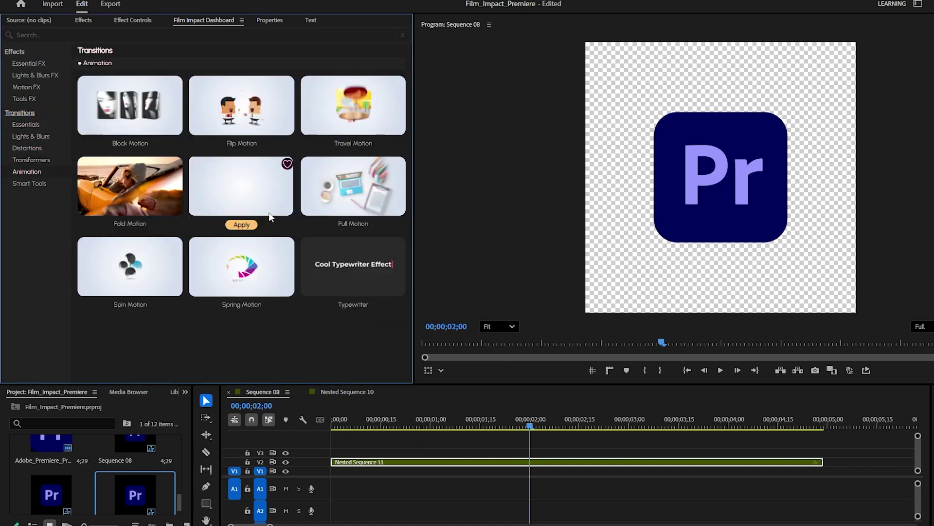
{"action": "left_click", "coordinate": [241, 225]}
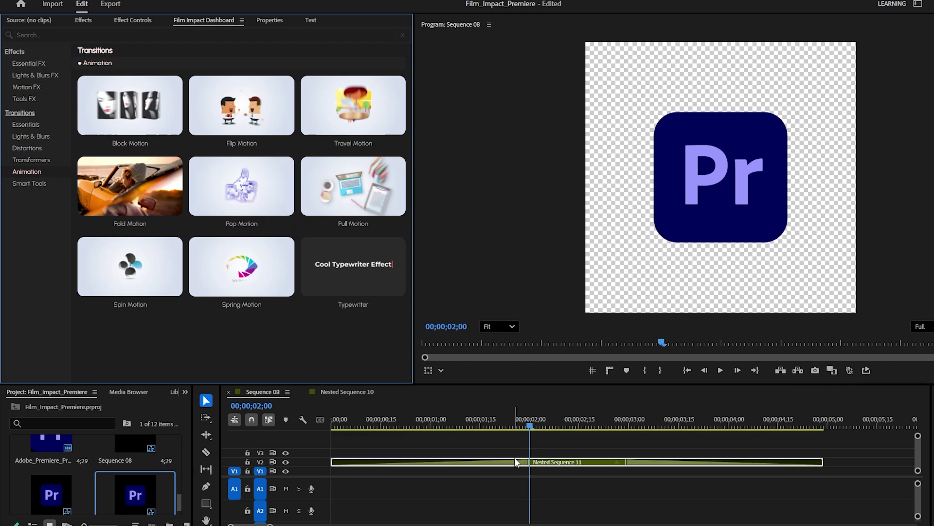
Trim the Pop Motion in transition, moving its end 21 frames later, then 5 frames earlier
{"action": "left_click_drag", "start_coordinate": [483, 424], "coordinate": [600, 451]}
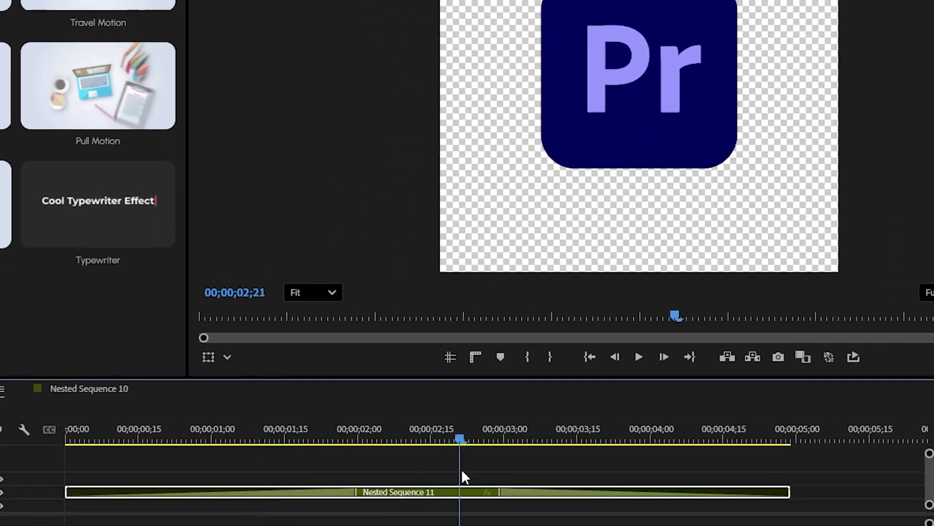
{"action": "left_click_drag", "start_coordinate": [463, 471], "coordinate": [255, 499]}
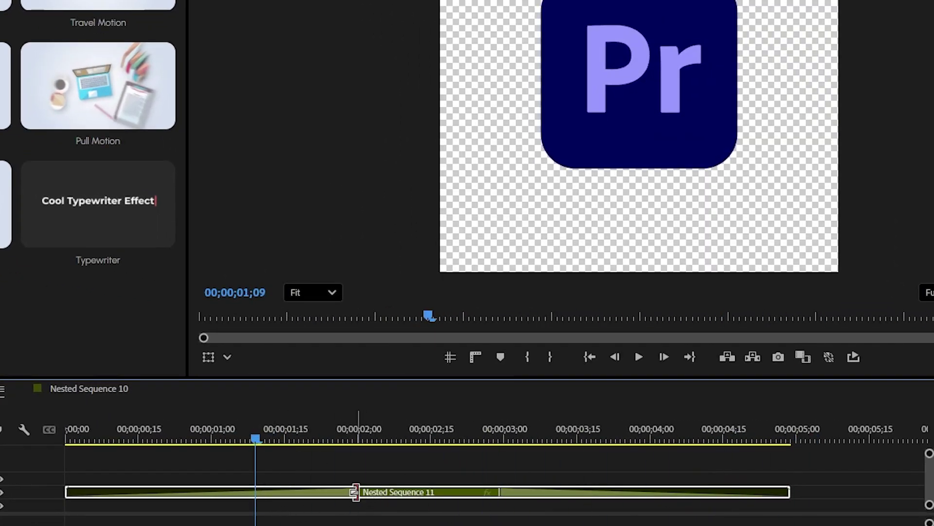
{"action": "left_click_drag", "start_coordinate": [356, 492], "coordinate": [257, 492]}
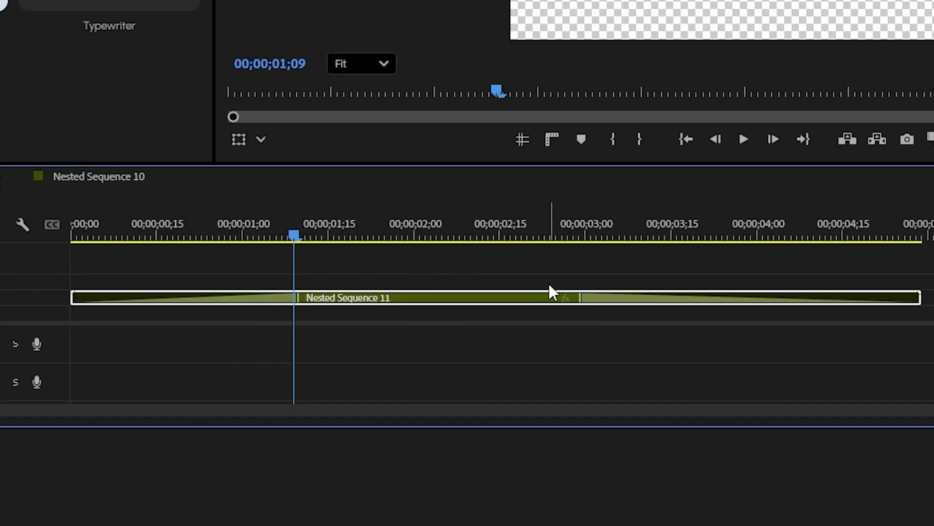
{"action": "left_click_drag", "start_coordinate": [586, 296], "coordinate": [707, 296]}
{"action": "left_click_drag", "start_coordinate": [292, 298], "coordinate": [267, 302]}
{"action": "left_click_drag", "start_coordinate": [294, 229], "coordinate": [895, 284]}
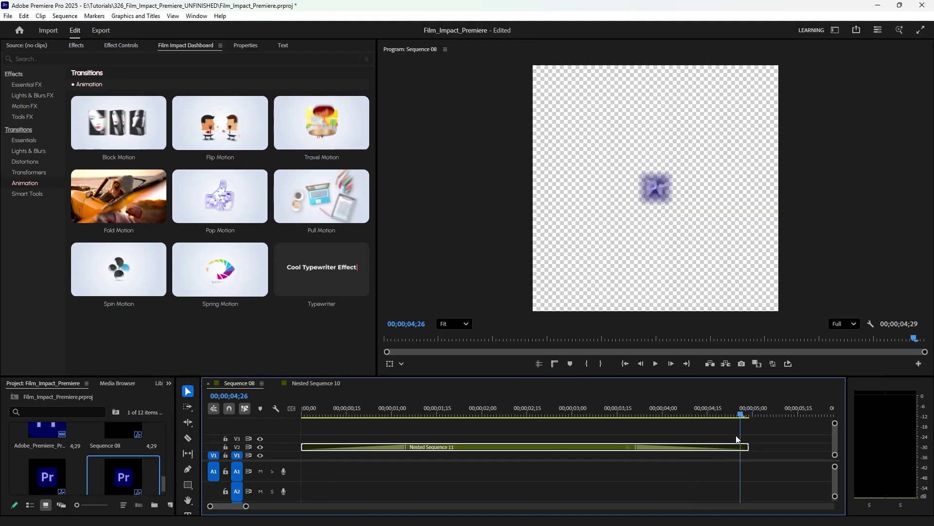
Extend the opening transition's edge rightward to 00;00;01;12 and preview it
{"action": "left_click_drag", "start_coordinate": [738, 439], "coordinate": [544, 440]}
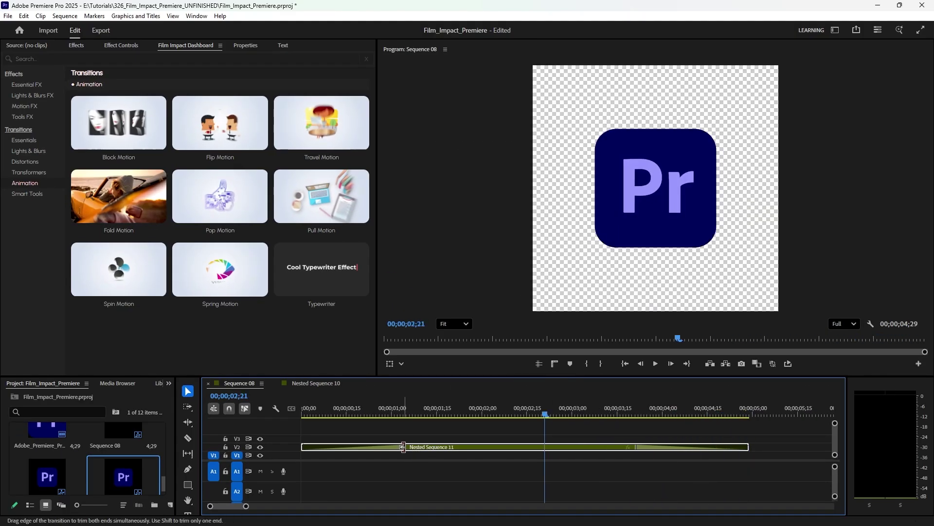
{"action": "mouse_move", "coordinate": [404, 447]}
{"action": "left_mouse_down"}
{"action": "mouse_move", "coordinate": [425, 449]}
{"action": "mouse_move", "coordinate": [413, 448]}
{"action": "left_mouse_up"}
{"action": "left_click_drag", "start_coordinate": [437, 412], "coordinate": [529, 410]}
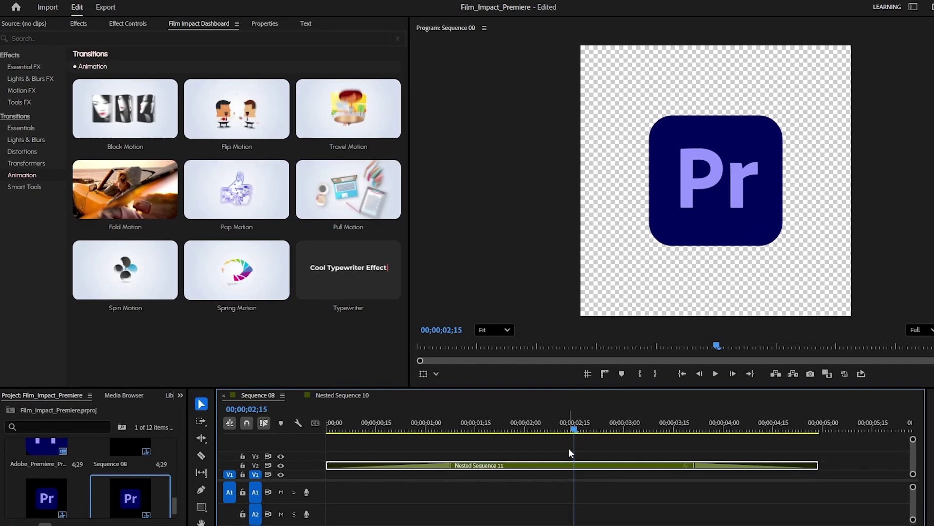
Razor-cut Nested Sequence 11 at 00;00;02;17, then return to the Selection tool
{"action": "left_click", "coordinate": [569, 449]}
{"action": "left_click_drag", "start_coordinate": [574, 430], "coordinate": [581, 431]}
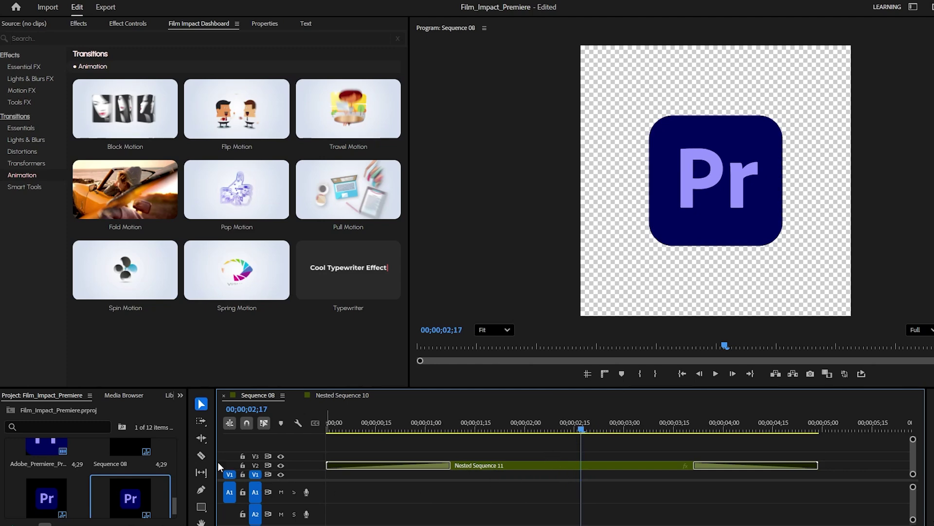
{"action": "left_click", "coordinate": [201, 455]}
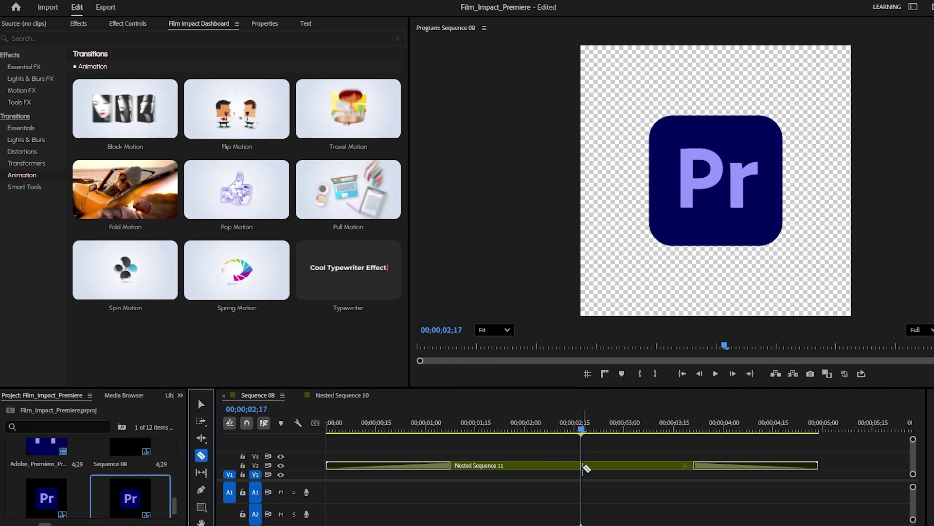
{"action": "left_click", "coordinate": [584, 465]}
{"action": "left_click_drag", "start_coordinate": [582, 430], "coordinate": [608, 430]}
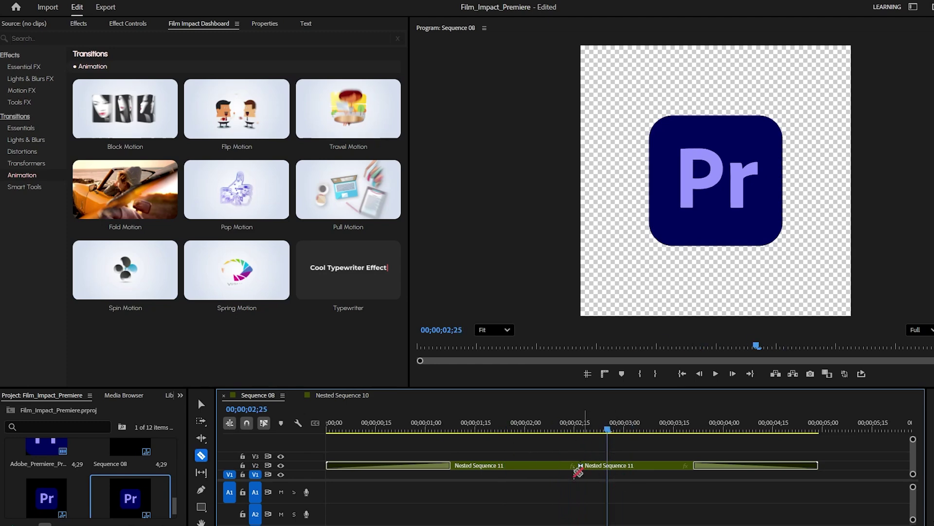
{"action": "left_click", "coordinate": [199, 406]}
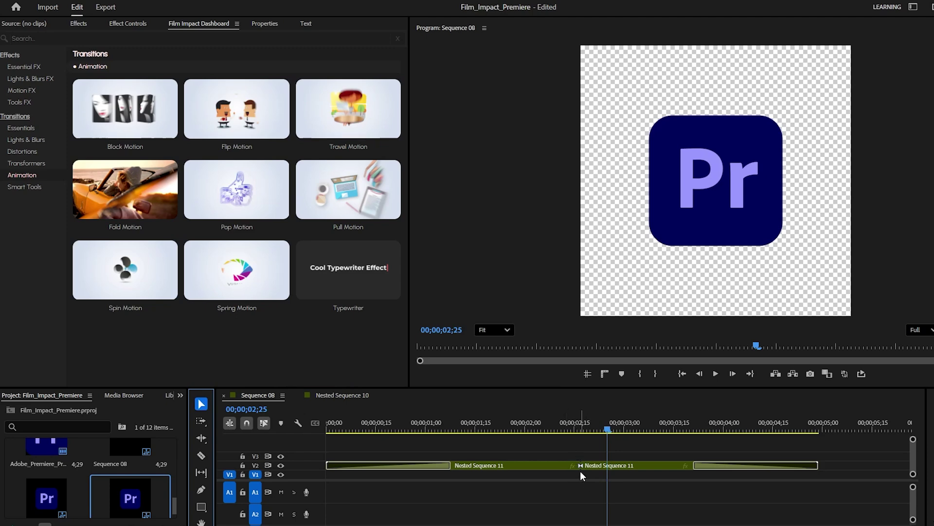
{"action": "left_click", "coordinate": [557, 444]}
Select both clip pieces, apply Flip Motion at their cut, and preview its frames
{"action": "left_click_drag", "start_coordinate": [556, 443], "coordinate": [608, 477]}
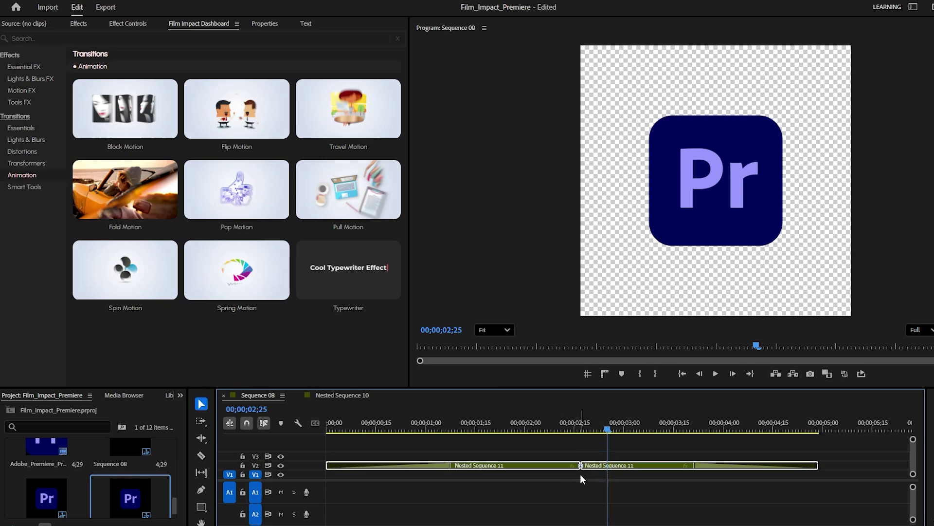
{"action": "mouse_move", "coordinate": [237, 148]}
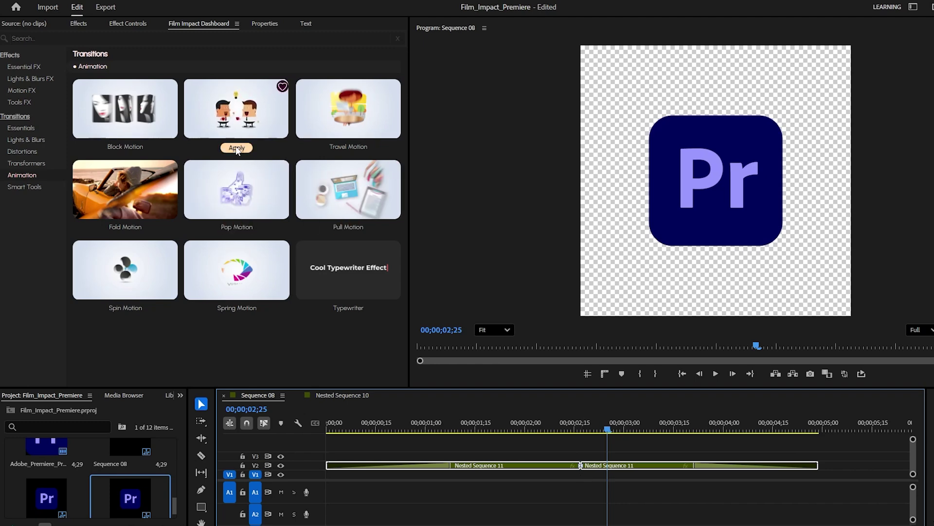
{"action": "mouse_move", "coordinate": [160, 125]}
{"action": "left_click", "coordinate": [238, 151]}
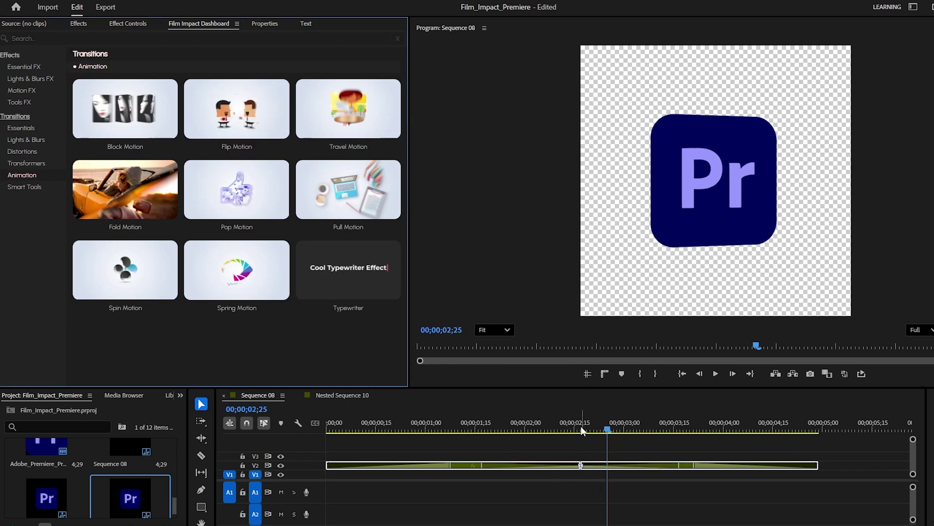
{"action": "left_click_drag", "start_coordinate": [583, 429], "coordinate": [326, 447]}
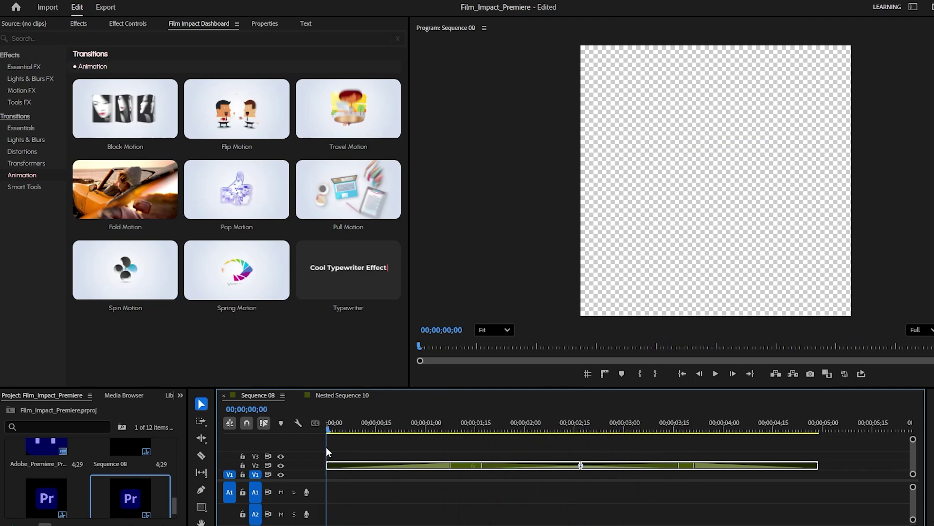
{"action": "key", "text": "space"}
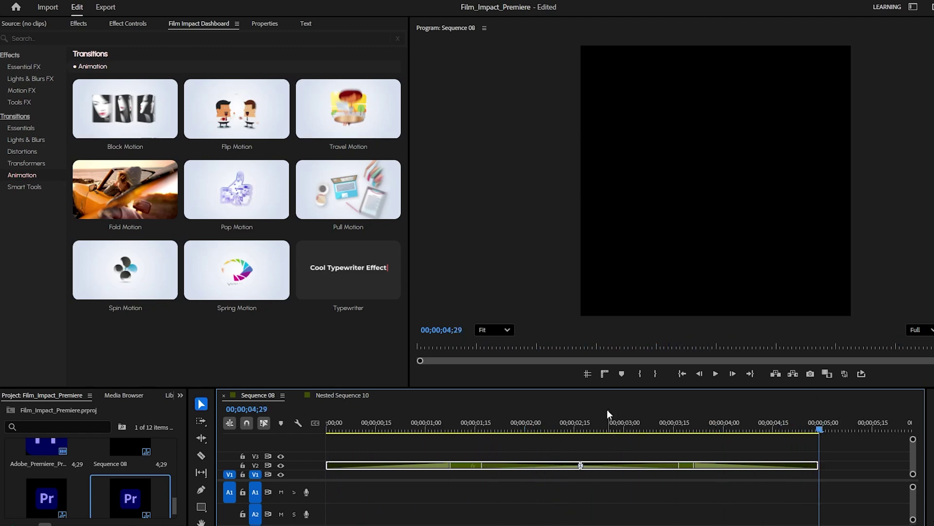
{"action": "left_click_drag", "start_coordinate": [587, 421], "coordinate": [582, 430]}
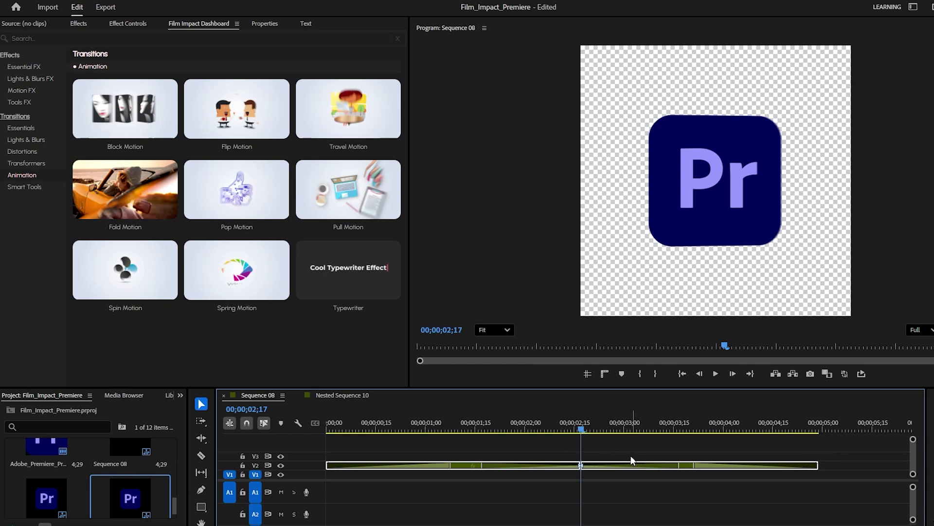
Scrub the playhead to 00;00;02;14 and select the clip's closing Pop Motion transition
{"action": "left_click_drag", "start_coordinate": [580, 429], "coordinate": [551, 430]}
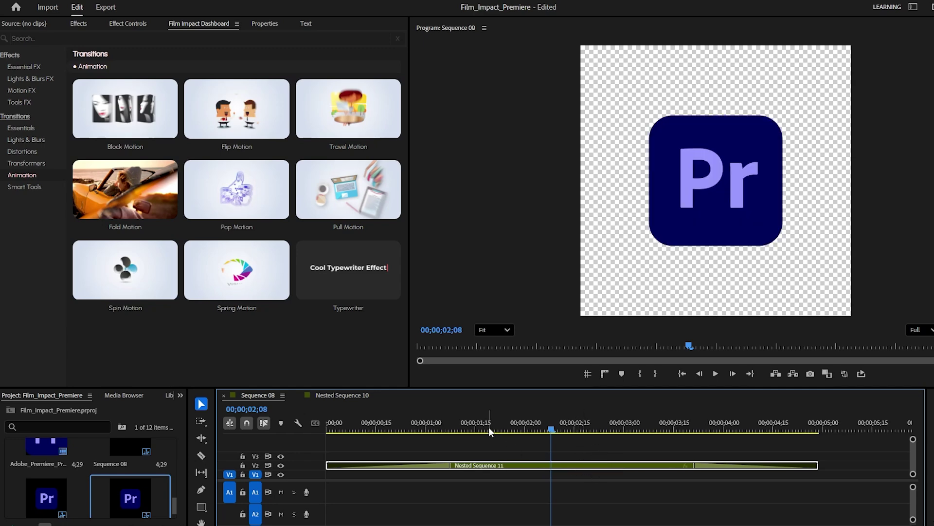
{"action": "left_click", "coordinate": [437, 429]}
{"action": "left_click_drag", "start_coordinate": [437, 430], "coordinate": [571, 430]}
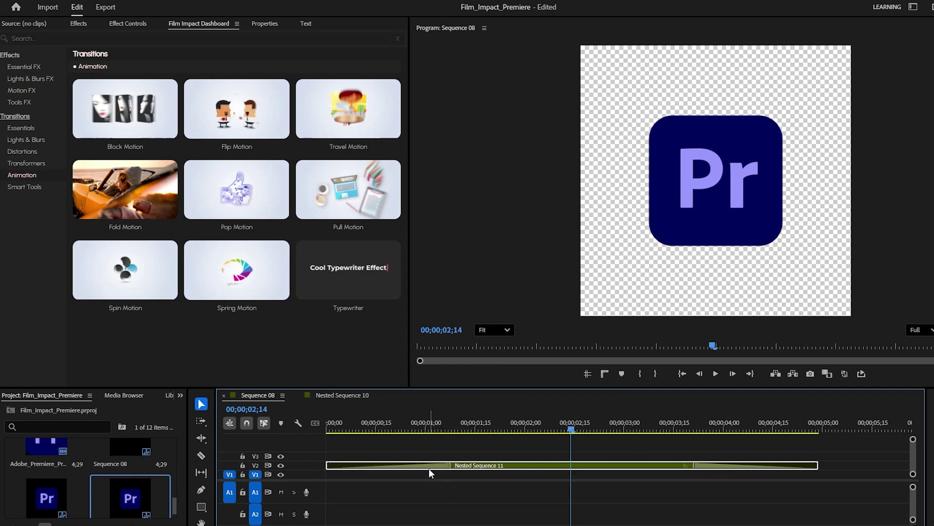
{"action": "left_click", "coordinate": [739, 467]}
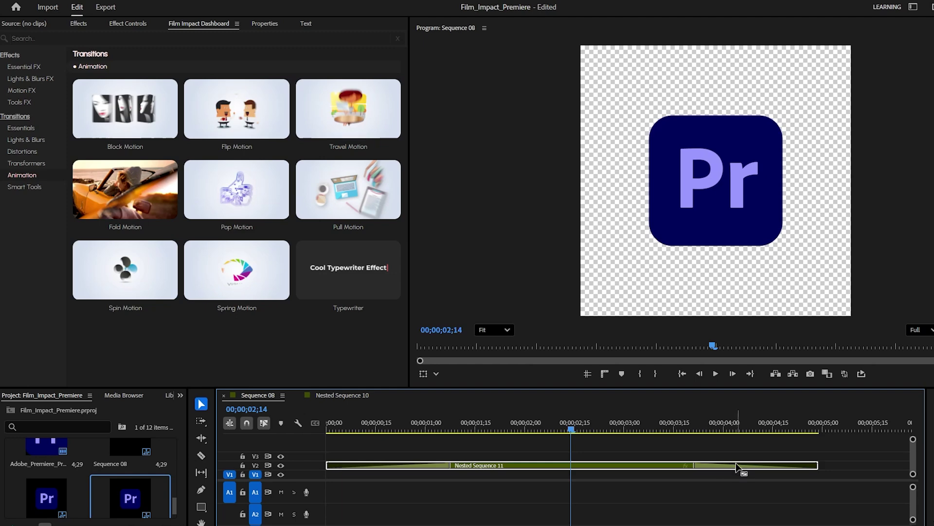
Select the opening transition and scroll through its FI: Pop Motion Impacts controls in Effect Controls
{"action": "left_click", "coordinate": [436, 465]}
{"action": "left_click", "coordinate": [442, 466]}
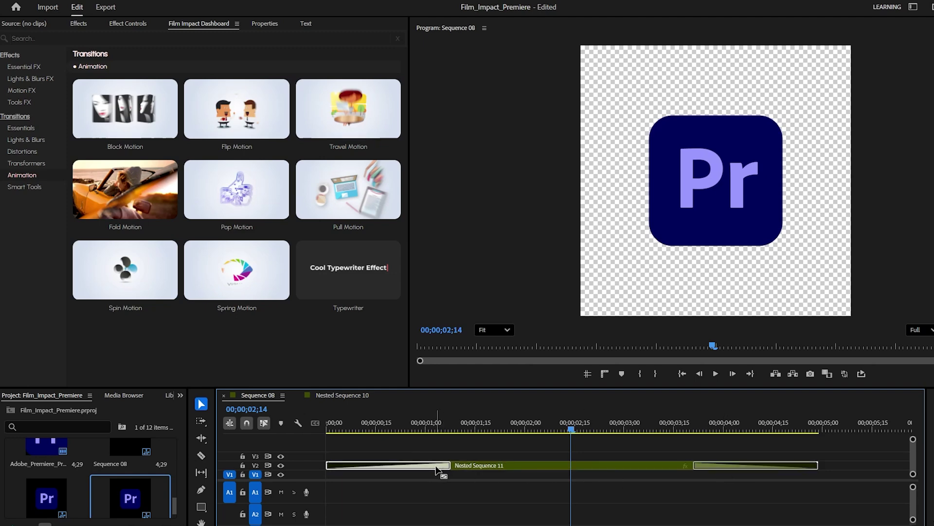
{"action": "left_click", "coordinate": [141, 36]}
{"action": "left_click", "coordinate": [128, 24]}
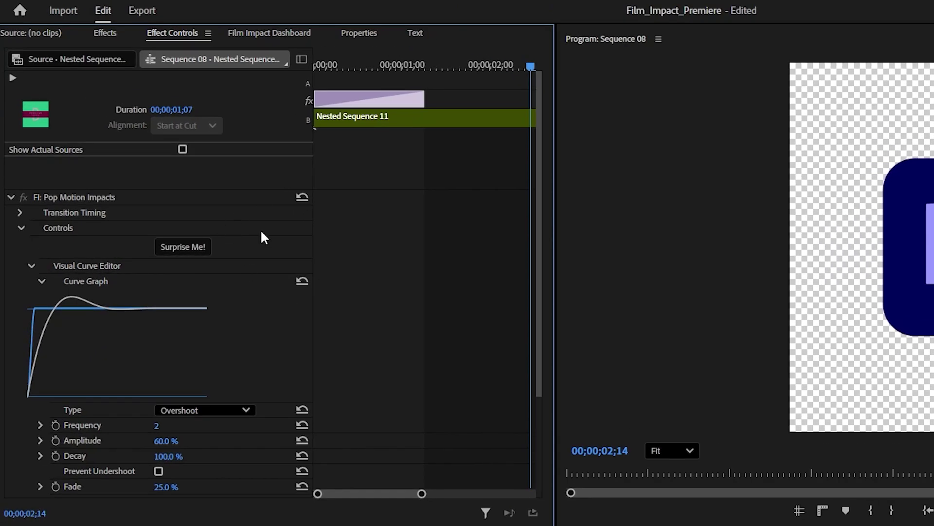
{"action": "scroll", "coordinate": [340, 301], "scroll_direction": "down", "scroll_amount": 5}
{"action": "scroll", "coordinate": [372, 384], "scroll_direction": "up", "scroll_amount": 5}
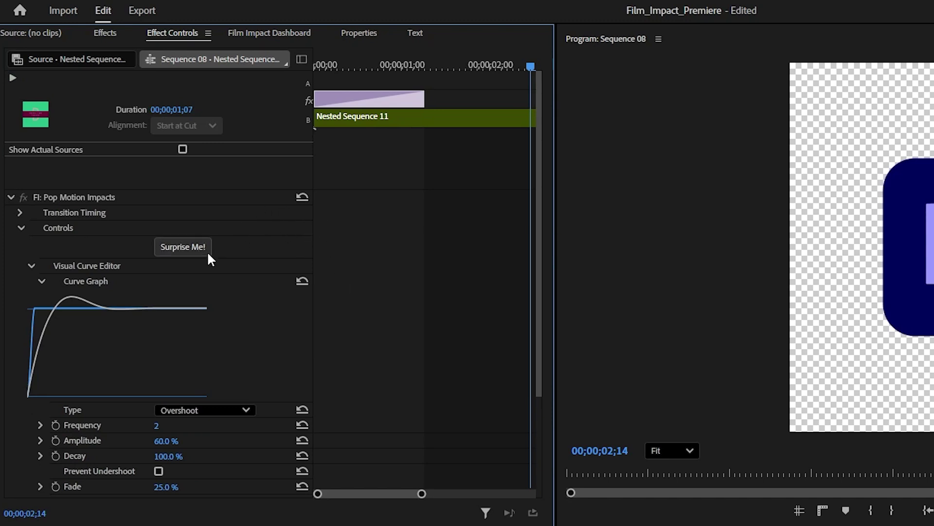
{"action": "scroll", "coordinate": [83, 418], "scroll_direction": "down", "scroll_amount": 2}
{"action": "scroll", "coordinate": [95, 399], "scroll_direction": "down", "scroll_amount": 2}
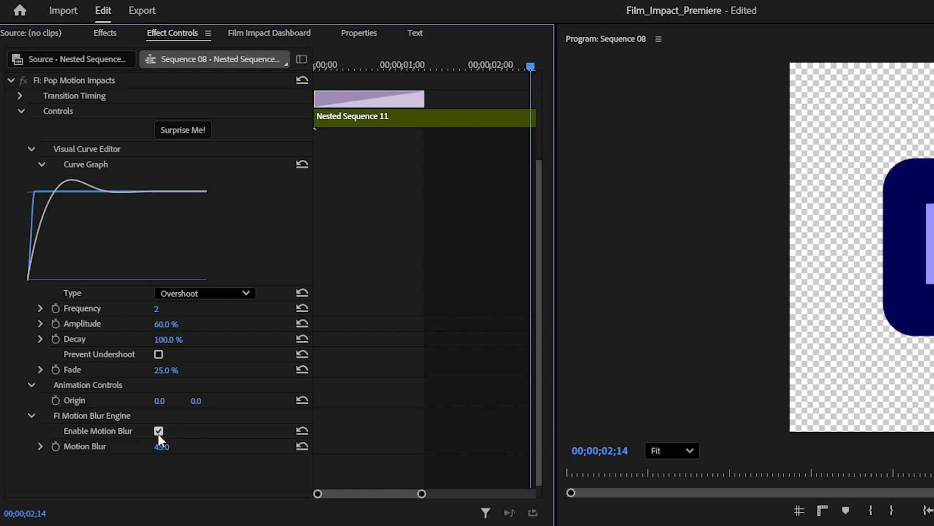
{"action": "scroll", "coordinate": [147, 277], "scroll_direction": "up", "scroll_amount": 2}
{"action": "scroll", "coordinate": [237, 336], "scroll_direction": "up", "scroll_amount": 2}
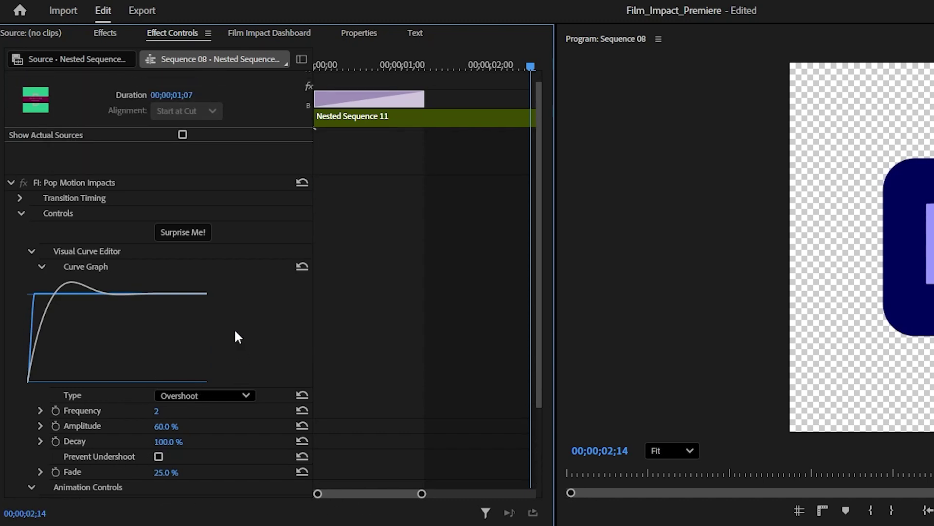
Reroll the opening Pop Motion settings with Surprise Me! three times and play back the result
{"action": "left_click", "coordinate": [197, 232]}
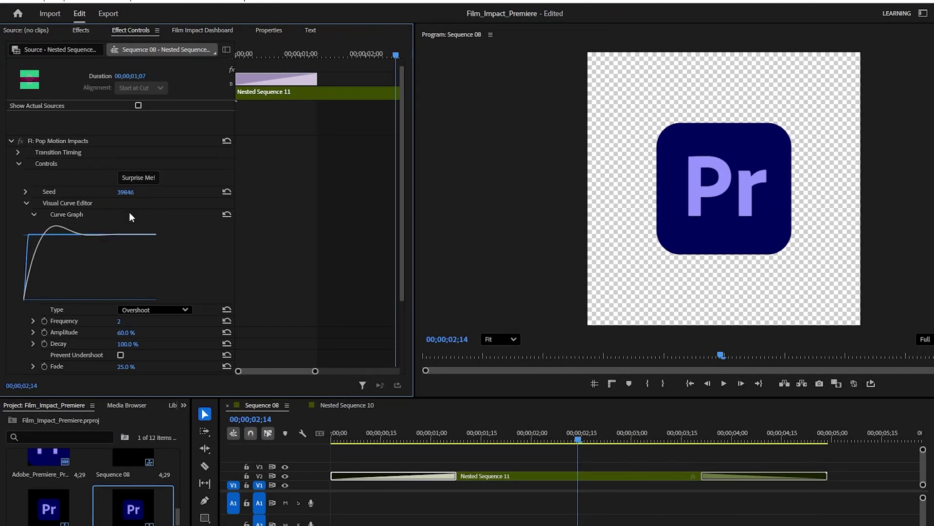
{"action": "left_click", "coordinate": [147, 179]}
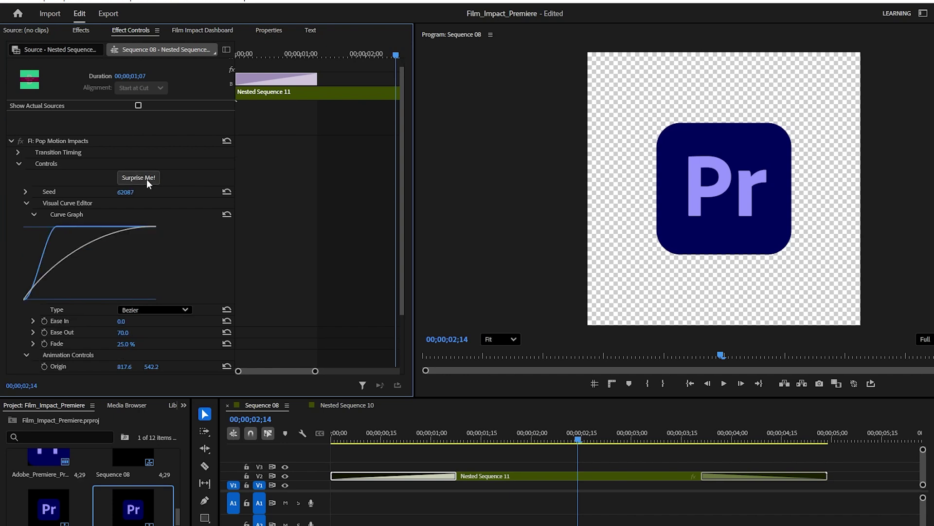
{"action": "left_click", "coordinate": [138, 178]}
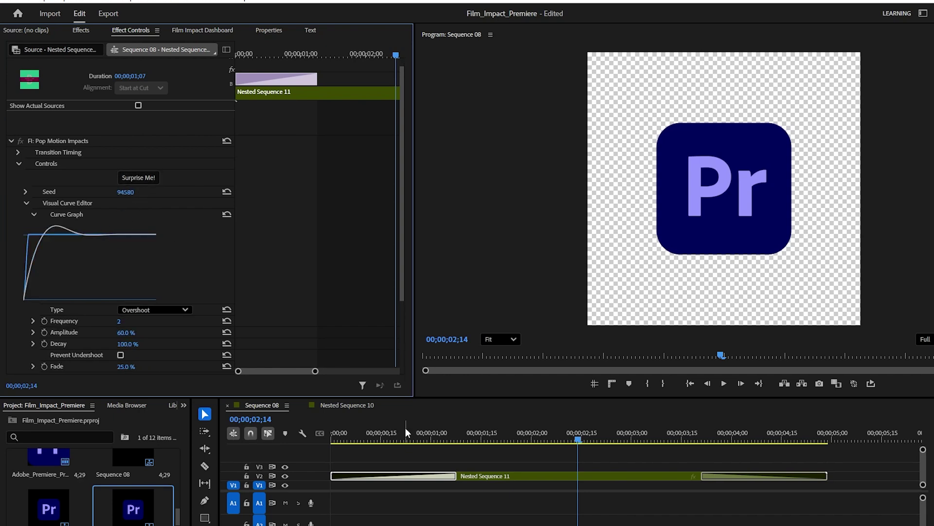
{"action": "left_click", "coordinate": [329, 436]}
{"action": "key", "text": "space"}
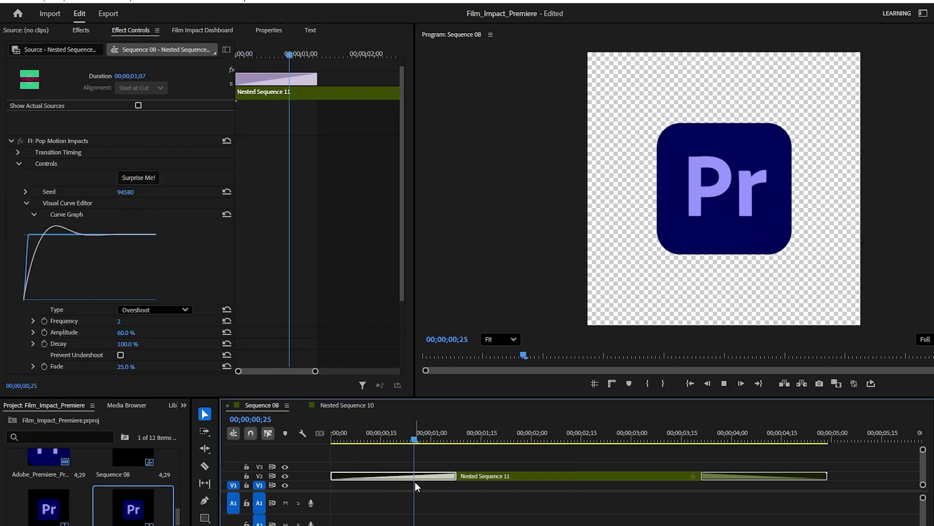
{"action": "key", "text": "space"}
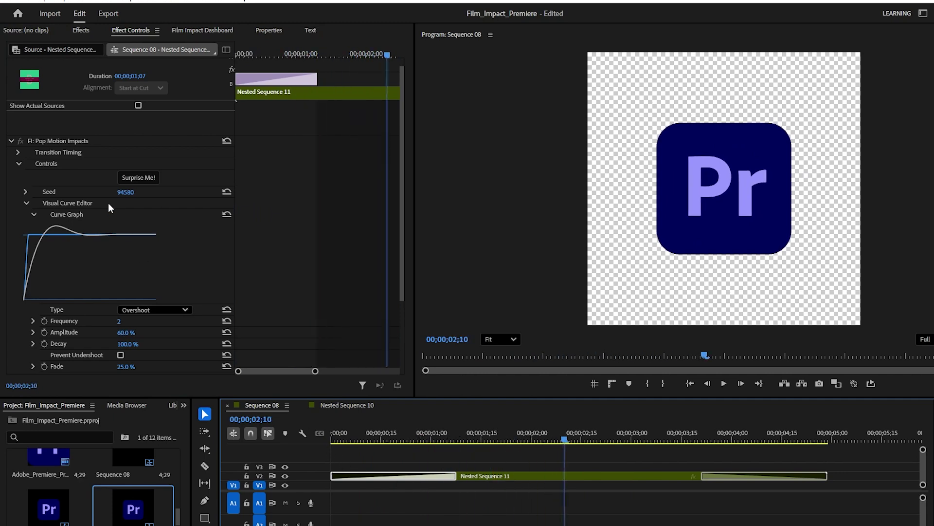
Reroll again to an Overshoot curve with seed 97842, preview it, and select the clip
{"action": "left_click", "coordinate": [131, 178]}
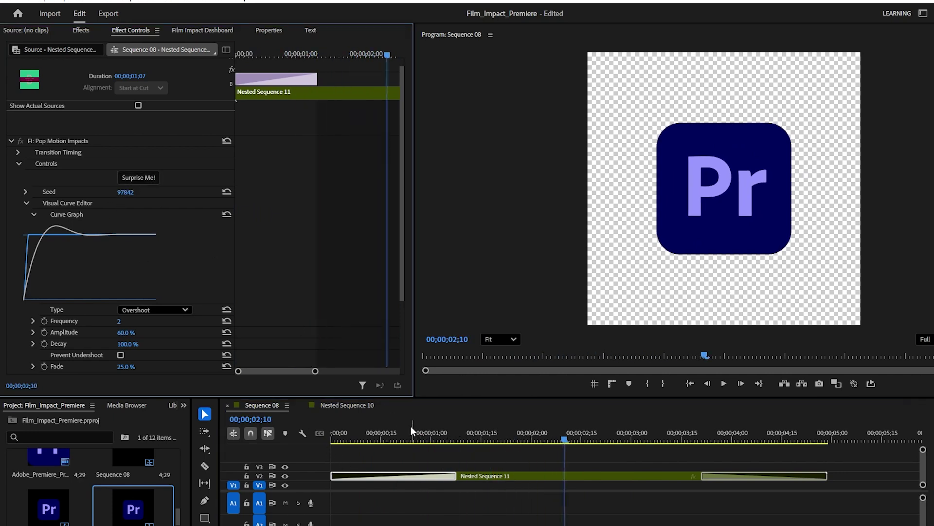
{"action": "key", "text": "Home"}
{"action": "key", "text": "space"}
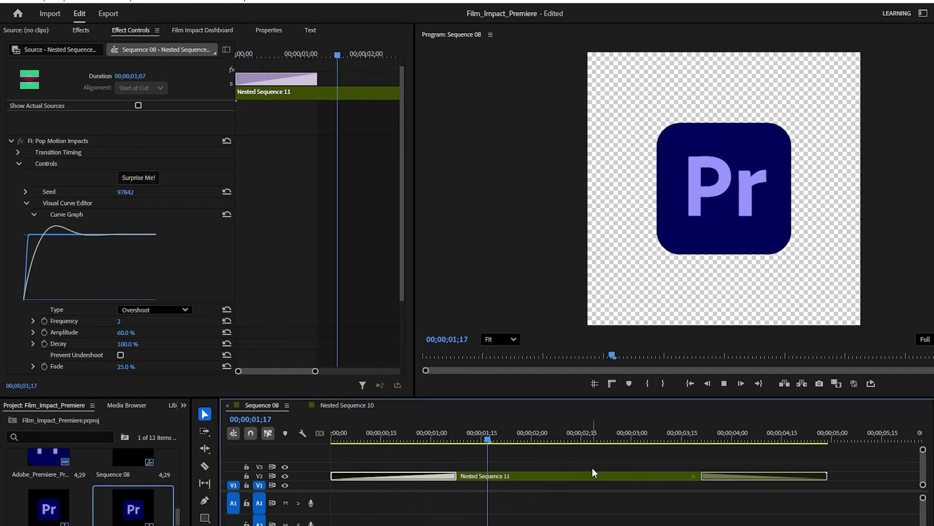
{"action": "key", "text": "space"}
{"action": "left_click", "coordinate": [555, 434]}
{"action": "mouse_move", "coordinate": [556, 434]}
{"action": "left_mouse_down"}
{"action": "mouse_move", "coordinate": [334, 437]}
{"action": "mouse_move", "coordinate": [558, 450]}
{"action": "left_mouse_up"}
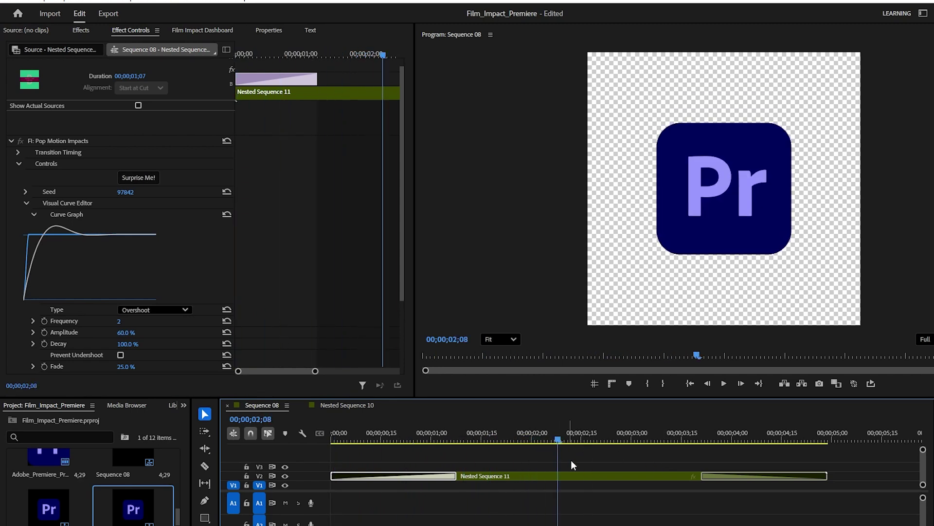
{"action": "left_click", "coordinate": [594, 475]}
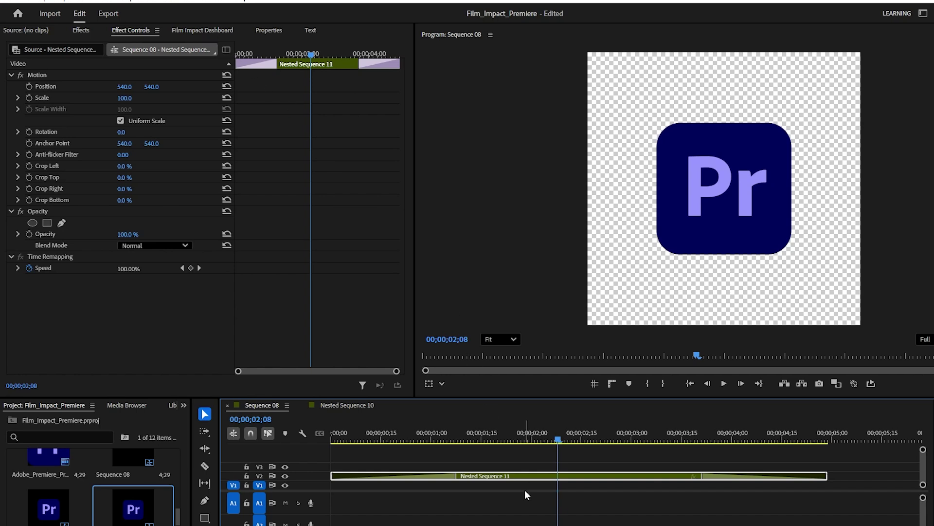
Apply Spin FX from the Film Impact Motion FX effects to Nested Sequence 11
{"action": "left_click", "coordinate": [210, 32]}
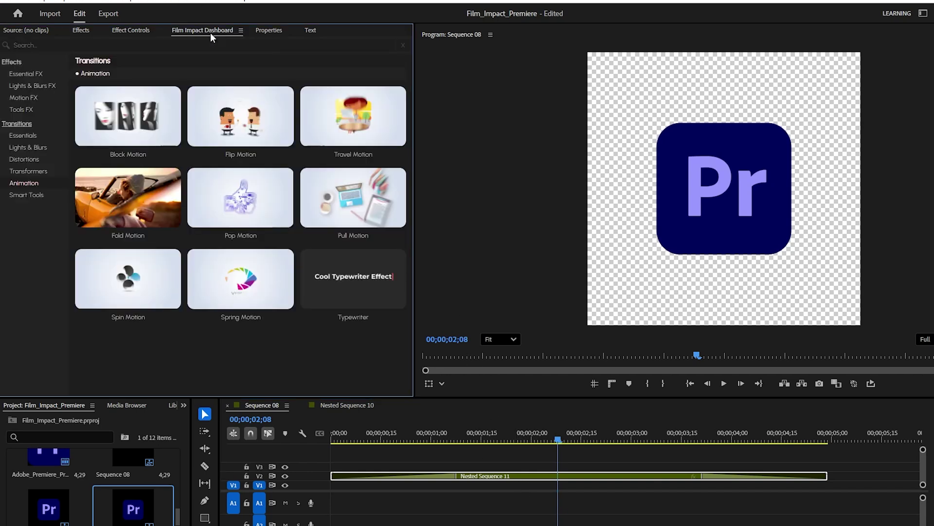
{"action": "left_click", "coordinate": [13, 63]}
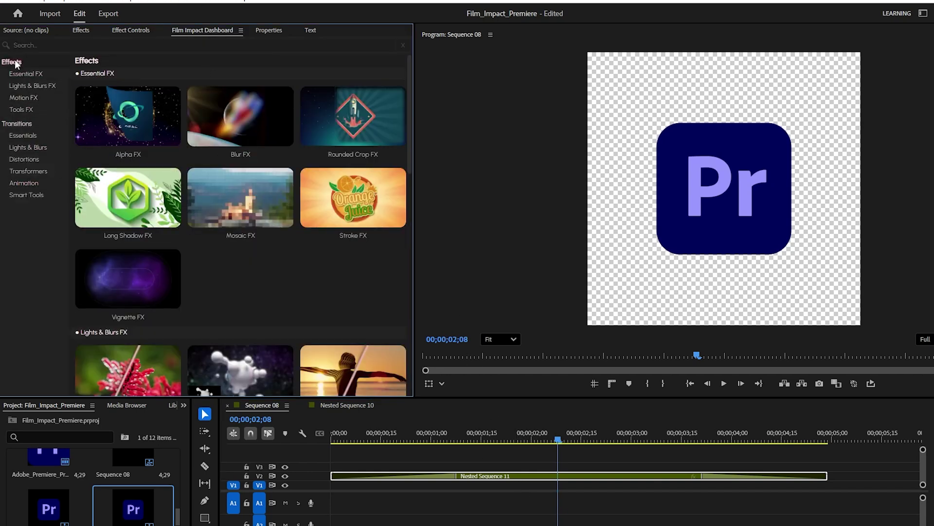
{"action": "left_click", "coordinate": [25, 99]}
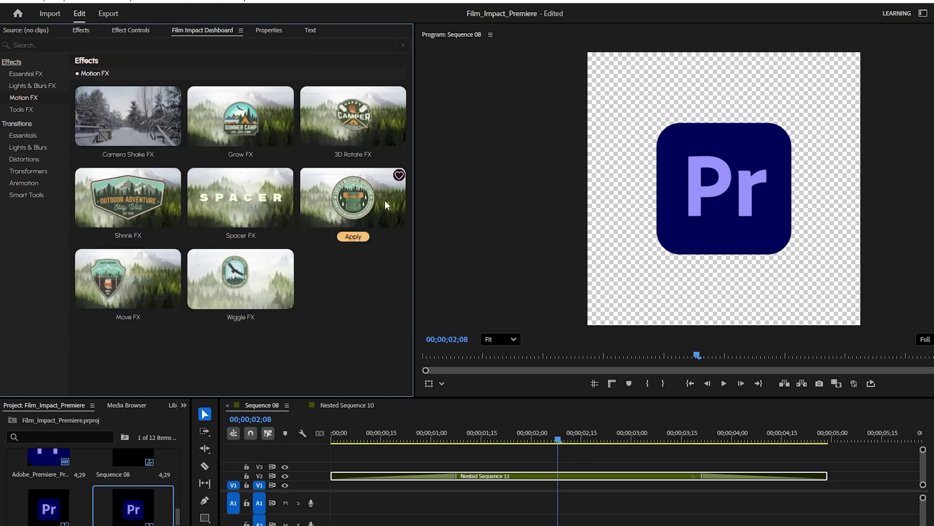
{"action": "mouse_move", "coordinate": [339, 218]}
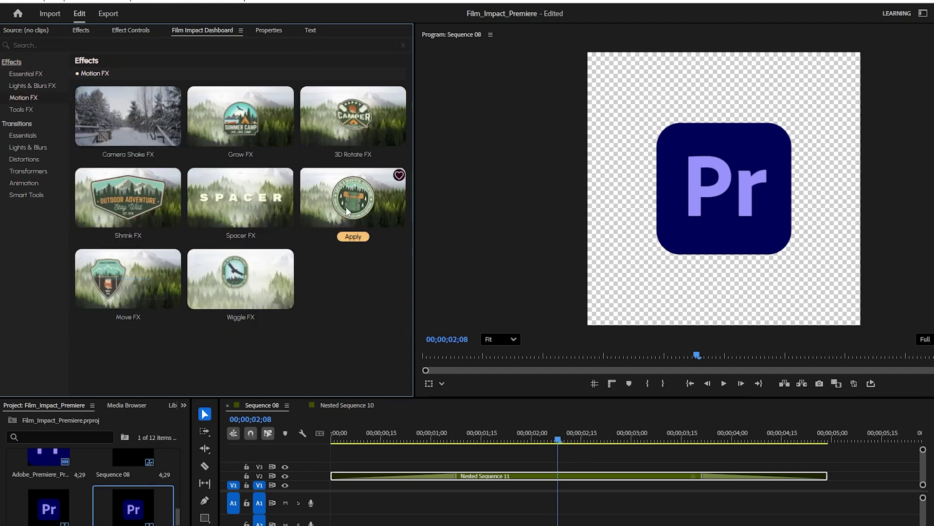
{"action": "left_click", "coordinate": [354, 237]}
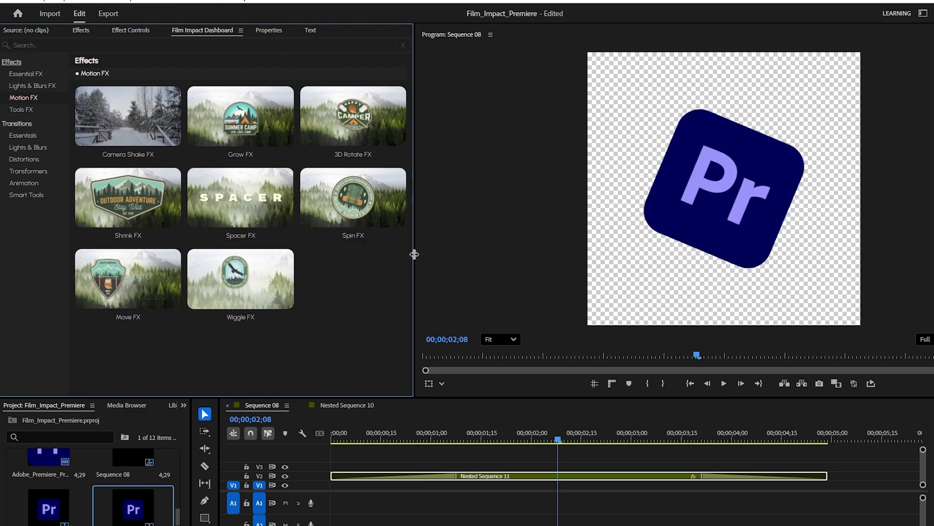
Play back the spinning logo, then select the opening transition, the closing transition and the whole clip
{"action": "left_click_drag", "start_coordinate": [453, 433], "coordinate": [332, 498]}
{"action": "key", "text": "space"}
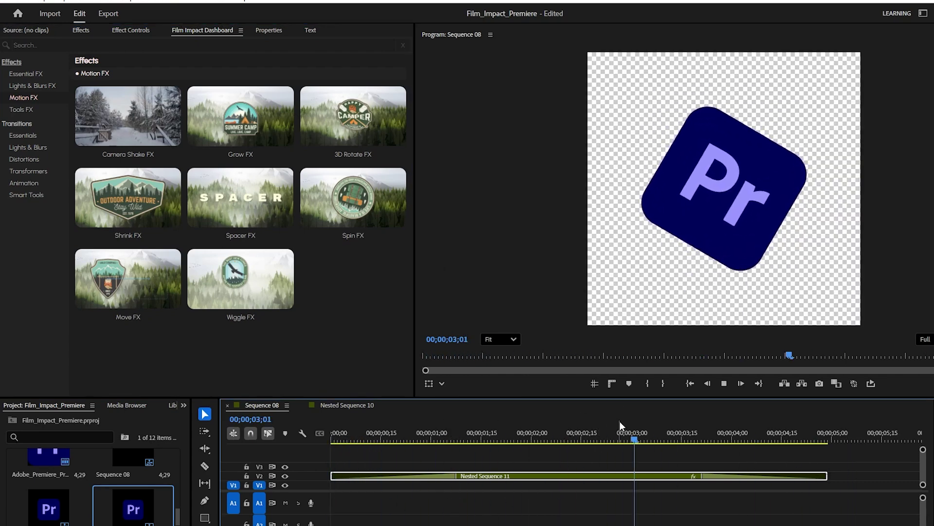
{"action": "key", "text": "space"}
{"action": "left_click", "coordinate": [593, 433]}
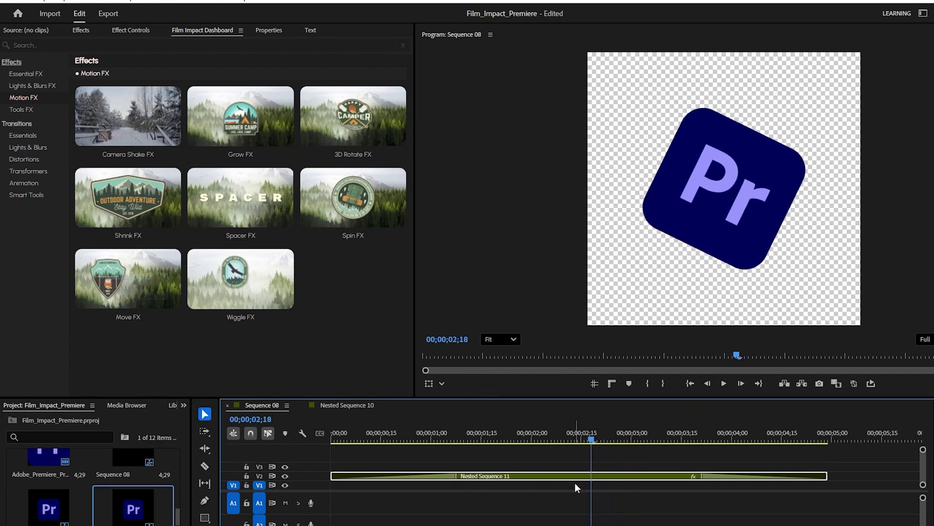
{"action": "left_click", "coordinate": [434, 479]}
{"action": "left_click", "coordinate": [753, 479]}
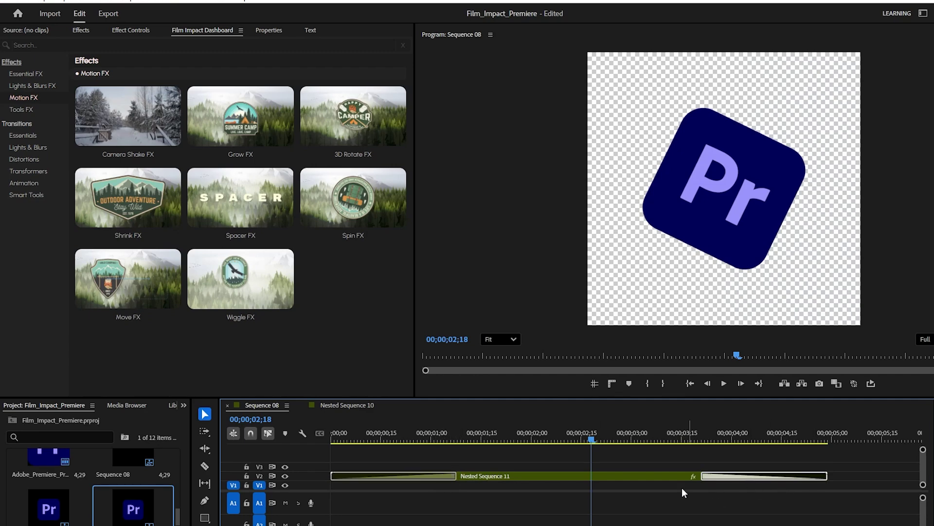
{"action": "left_click", "coordinate": [538, 479]}
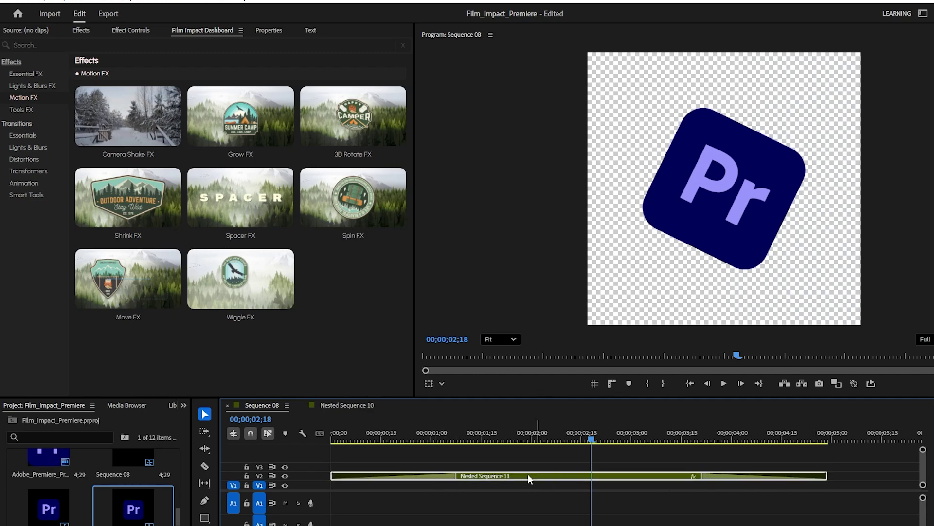
Select FI: Spin FX in Effect Controls, randomise it with Surprise Me!, and play the spin
{"action": "left_click", "coordinate": [131, 31]}
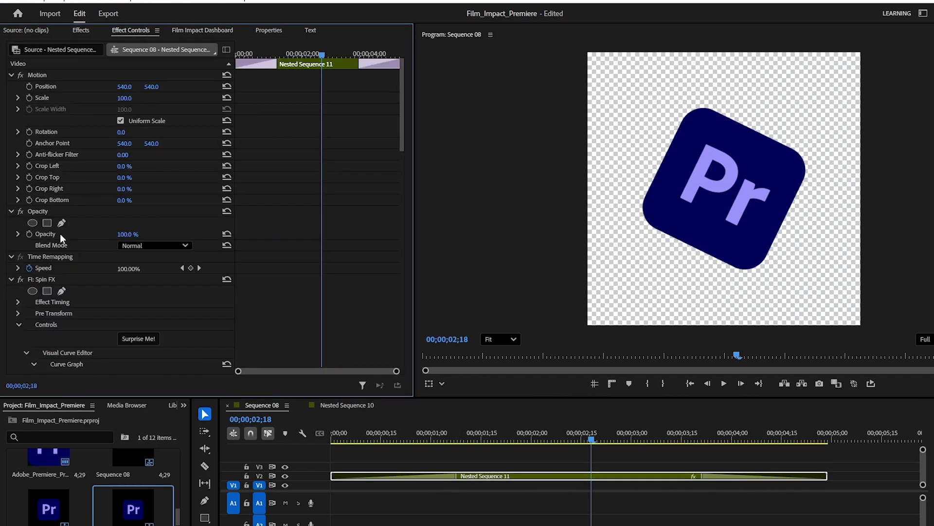
{"action": "scroll", "coordinate": [68, 238], "scroll_direction": "down", "scroll_amount": 5}
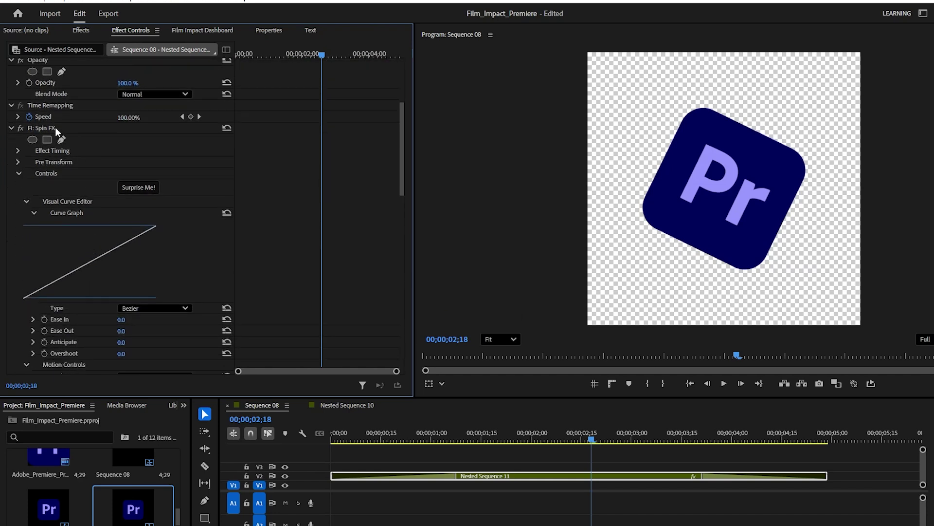
{"action": "left_click", "coordinate": [54, 127]}
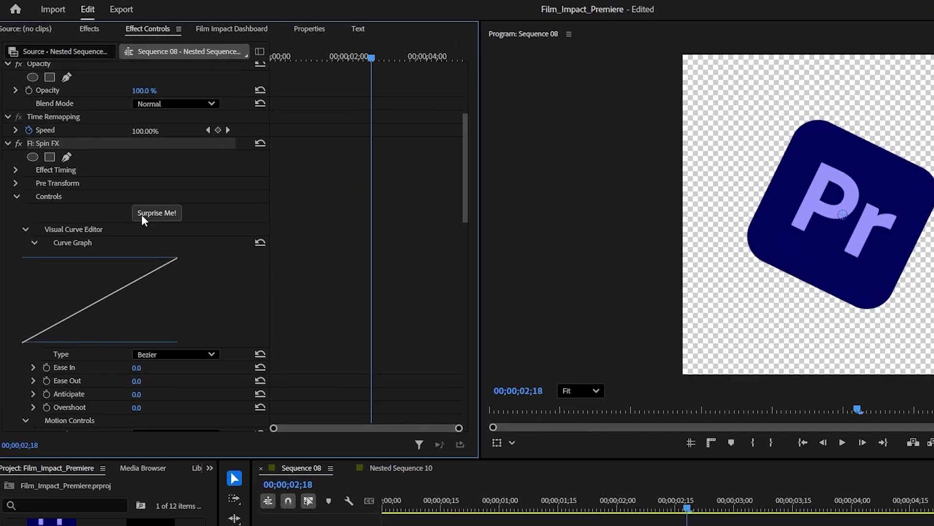
{"action": "left_click", "coordinate": [125, 188]}
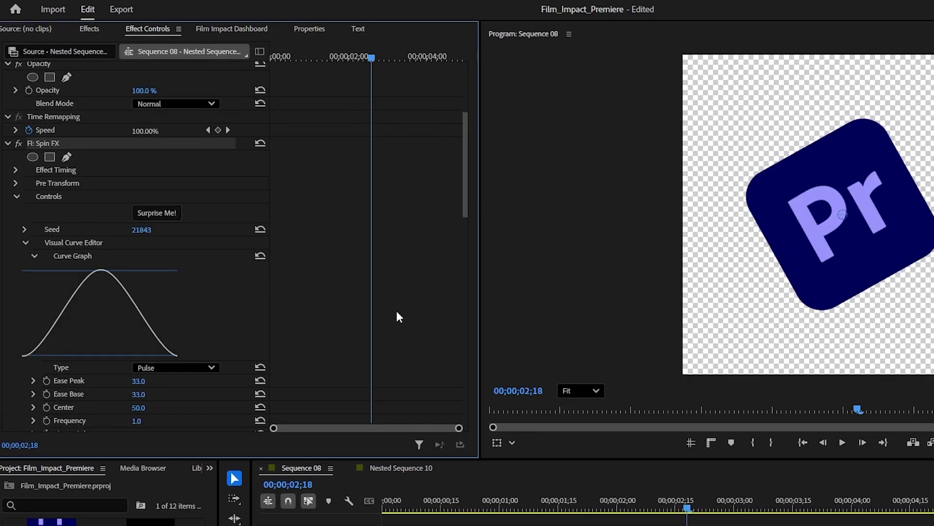
{"action": "left_click_drag", "start_coordinate": [552, 507], "coordinate": [384, 506]}
{"action": "key", "text": "space"}
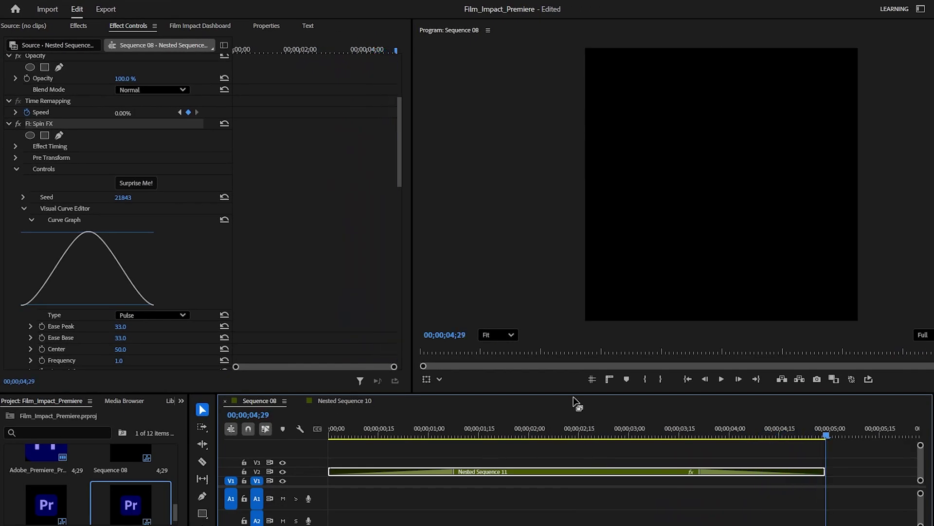
{"action": "left_click_drag", "start_coordinate": [506, 432], "coordinate": [541, 441]}
Randomise Spin FX again to an Overshoot curve with seed 63583 and review it frame by frame
{"action": "left_click", "coordinate": [141, 183]}
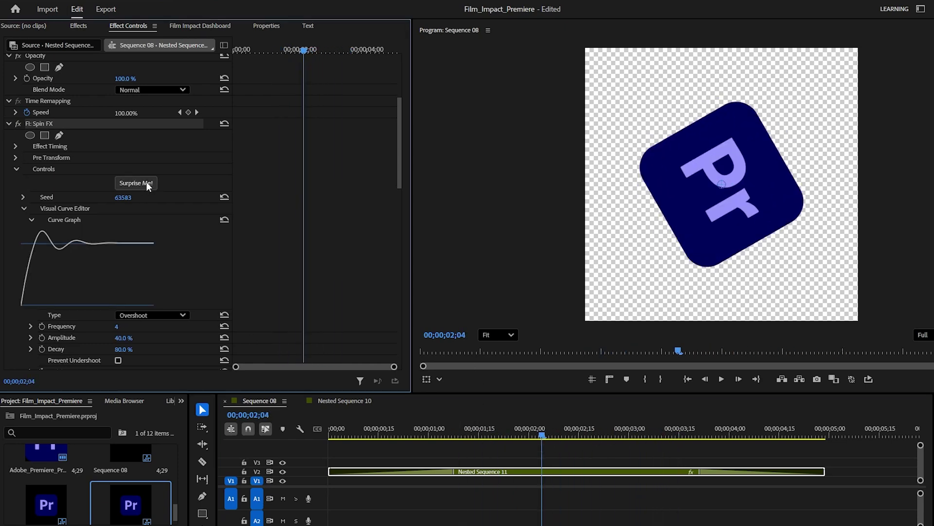
{"action": "left_click", "coordinate": [443, 428]}
{"action": "key", "text": "space"}
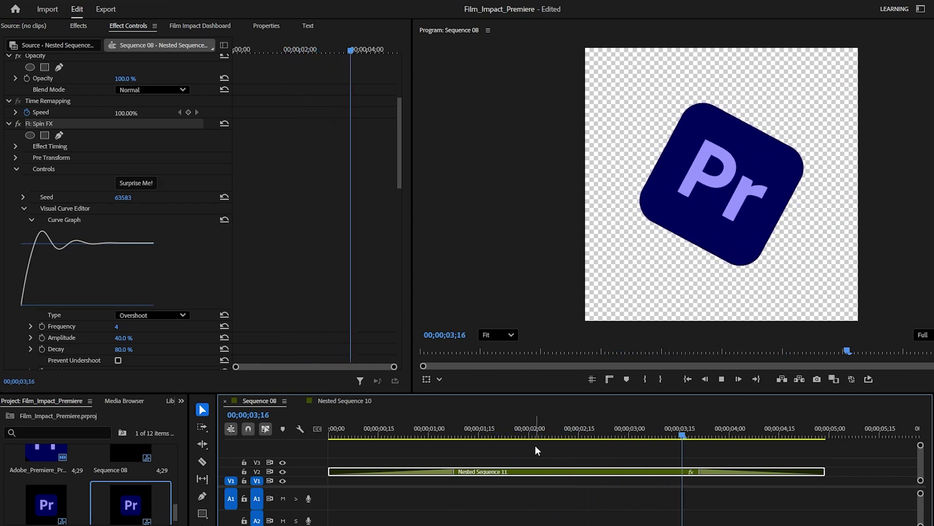
{"action": "left_click_drag", "start_coordinate": [396, 429], "coordinate": [351, 429]}
{"action": "key", "text": "space"}
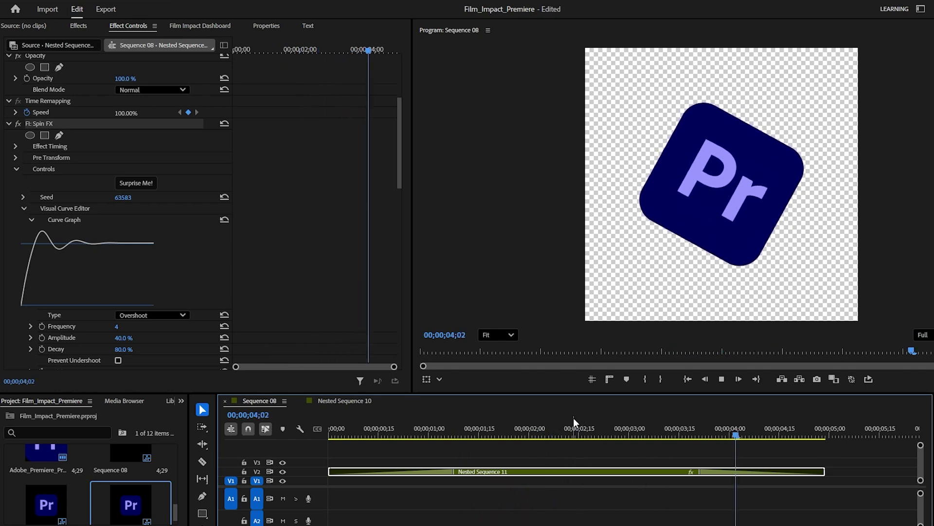
{"action": "left_click_drag", "start_coordinate": [559, 431], "coordinate": [579, 438]}
{"action": "scroll", "coordinate": [162, 281], "scroll_direction": "down", "scroll_amount": 1}
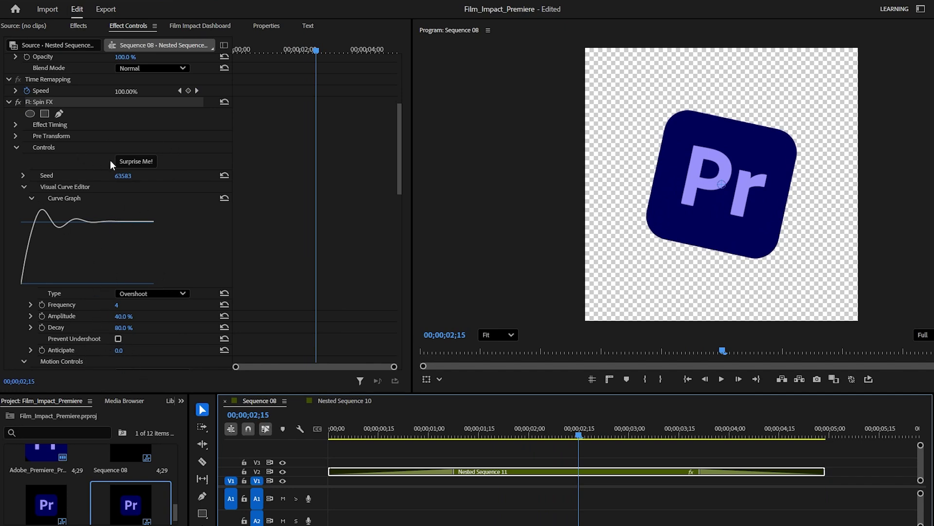
{"action": "left_click_drag", "start_coordinate": [510, 433], "coordinate": [518, 466]}
Browse Lights & Blurs FX in the Film Impact Dashboard, then list the Essentials transitions
{"action": "left_click", "coordinate": [223, 26]}
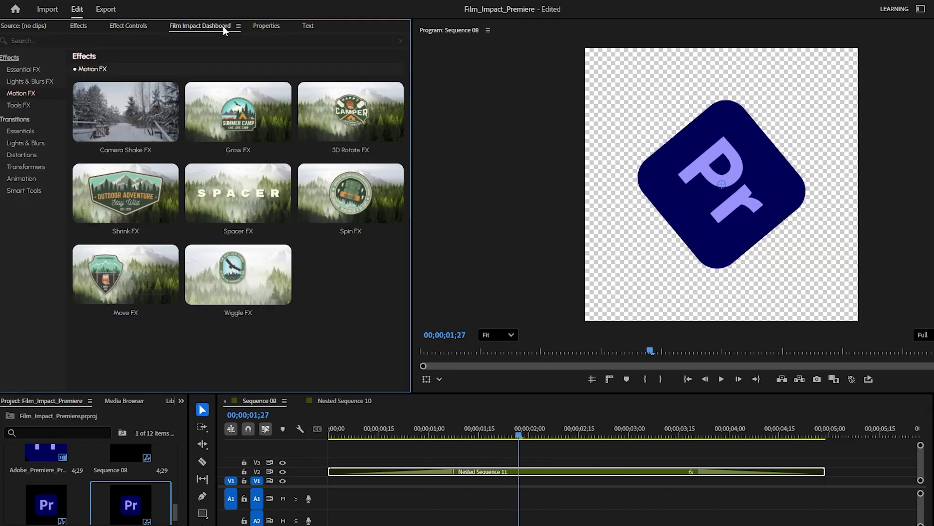
{"action": "left_click", "coordinate": [33, 84]}
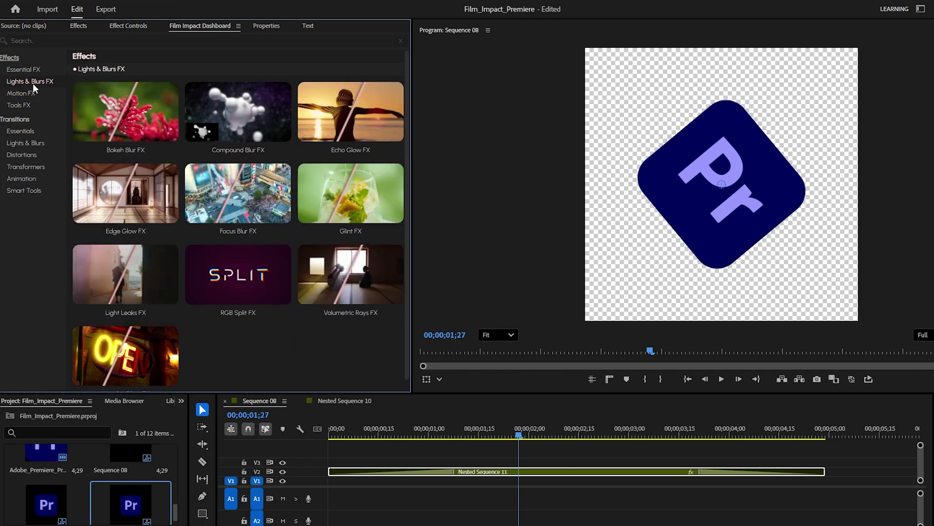
{"action": "mouse_move", "coordinate": [333, 253]}
{"action": "left_click_drag", "start_coordinate": [564, 511], "coordinate": [473, 451]}
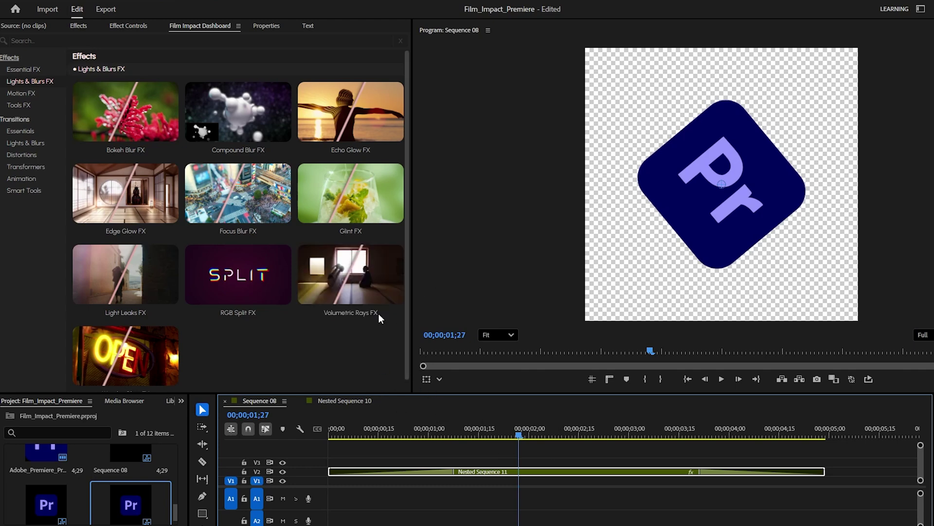
{"action": "left_click", "coordinate": [2, 119]}
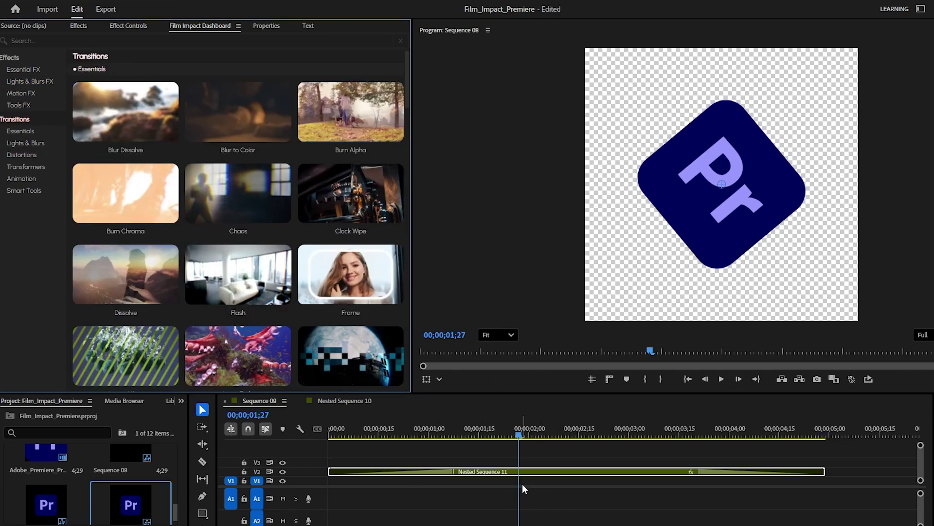
{"action": "left_click", "coordinate": [440, 475]}
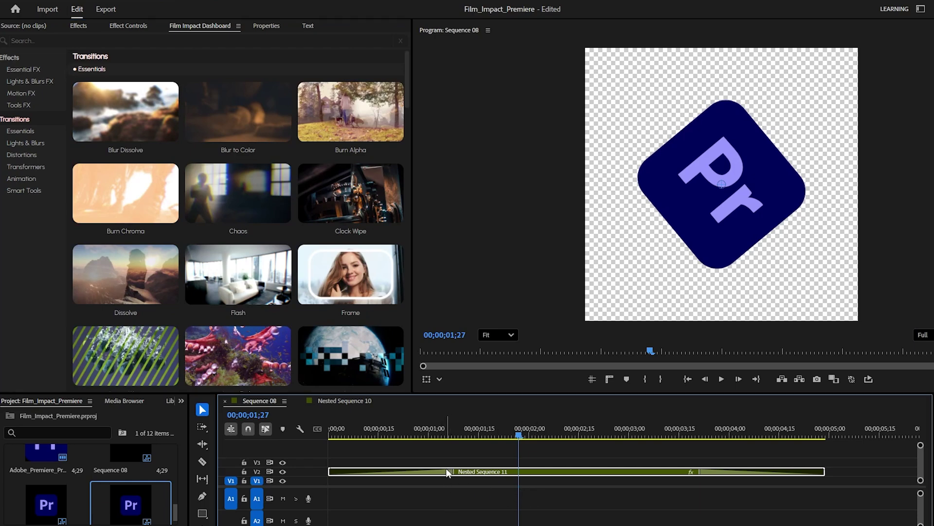
{"action": "left_click", "coordinate": [447, 472]}
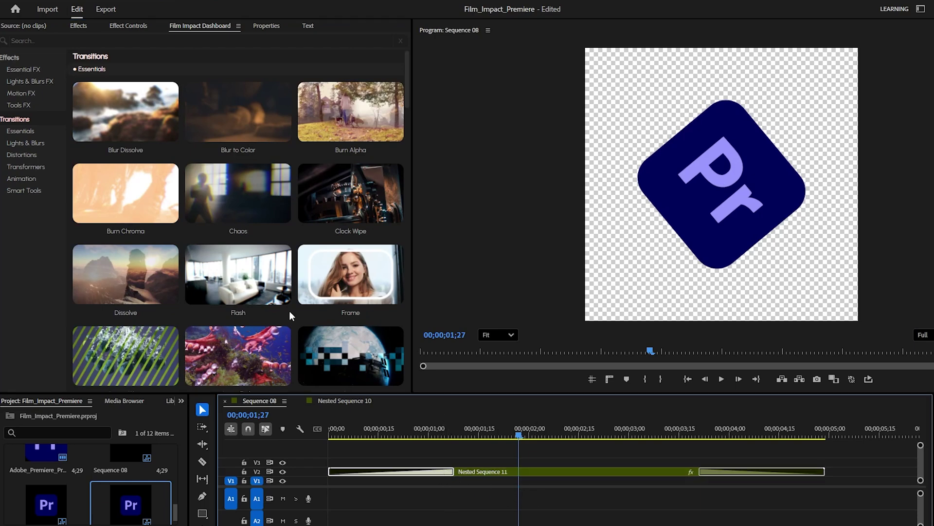
{"action": "left_click", "coordinate": [164, 42]}
{"action": "left_click_drag", "start_coordinate": [504, 427], "coordinate": [497, 453]}
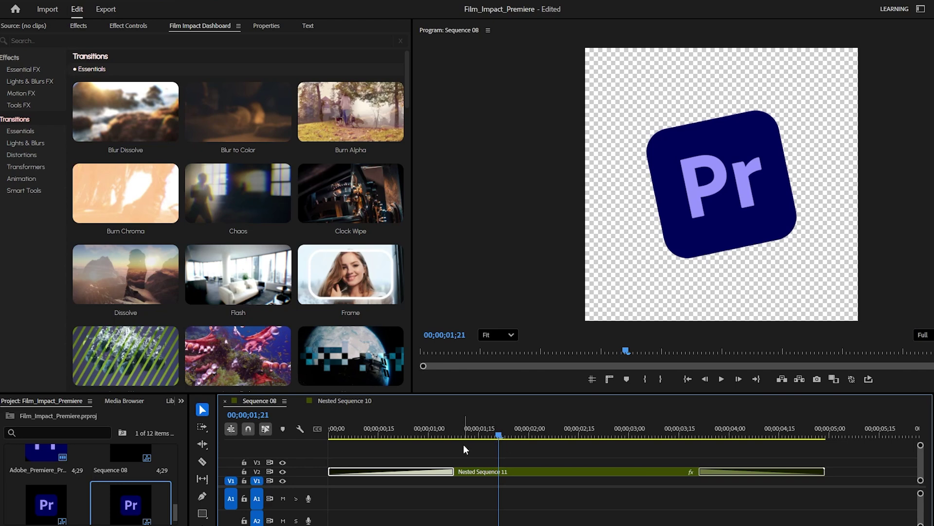
{"action": "key", "text": "Home"}
{"action": "key", "text": "space"}
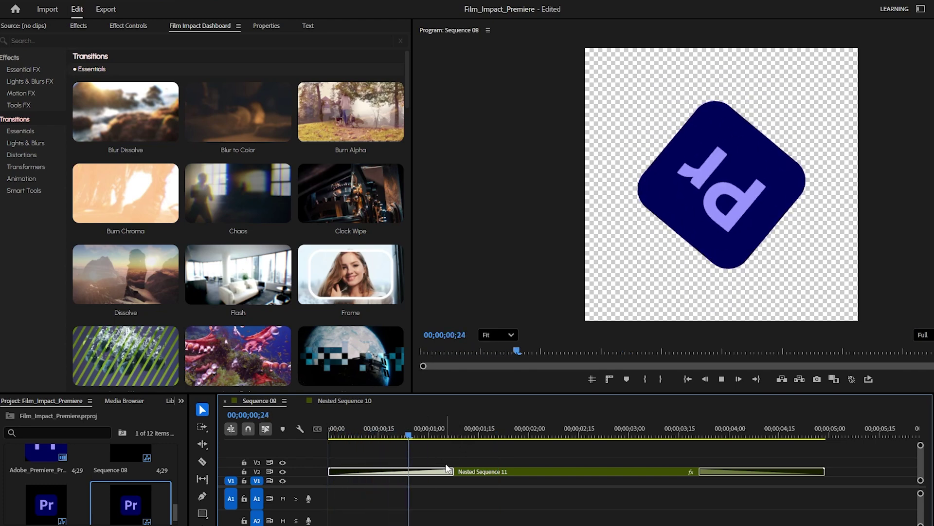